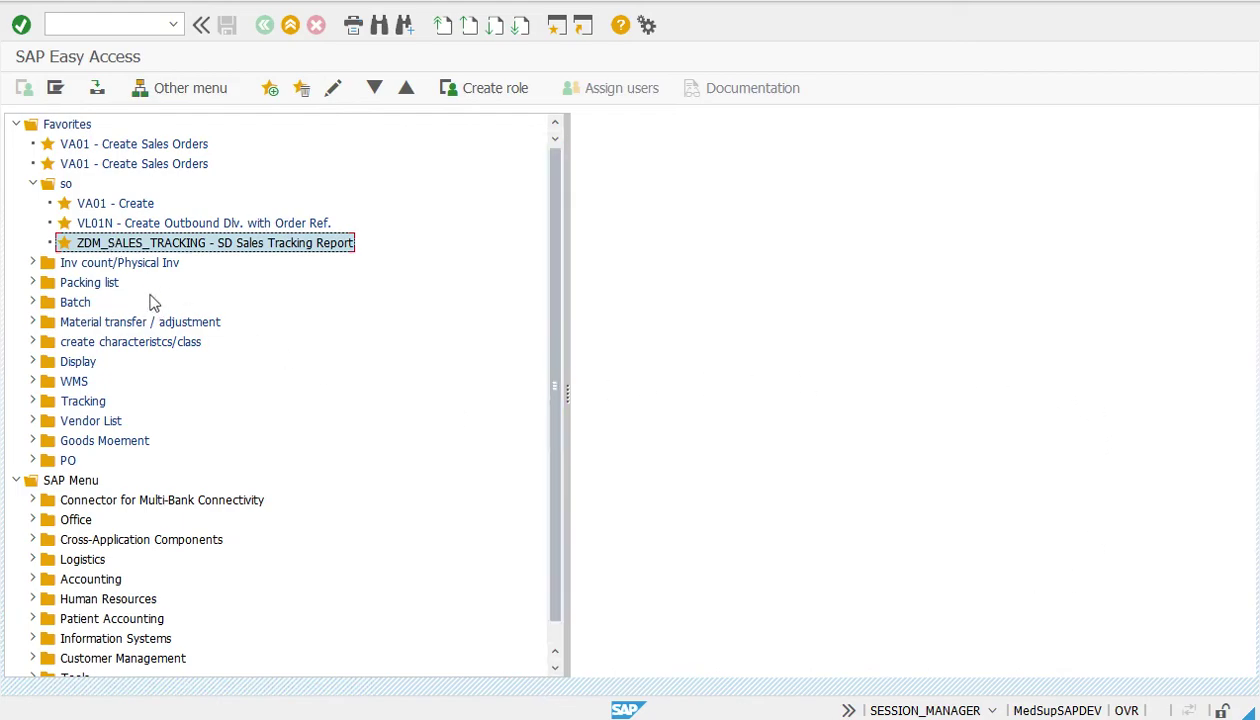
Enter transaction code va01 in the command field
{"action": "left_click", "coordinate": [97, 27]}
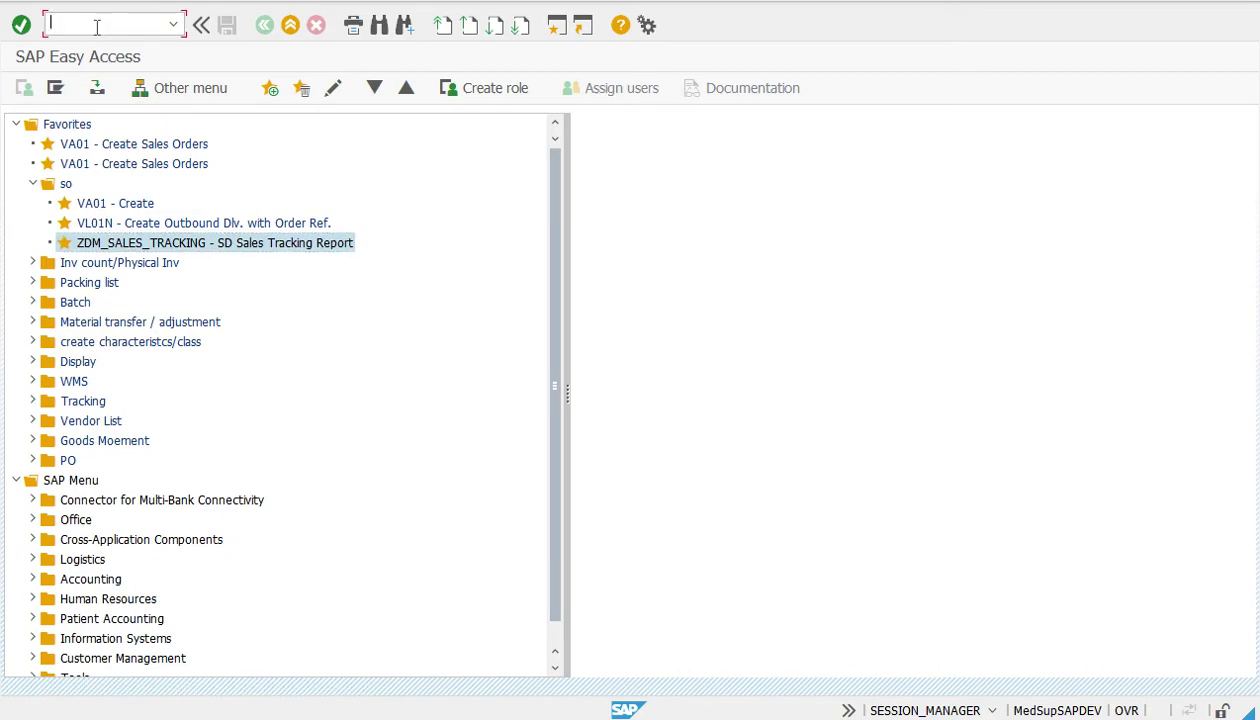
{"action": "type", "text": "va01"}
{"action": "right_click", "coordinate": [66, 127]}
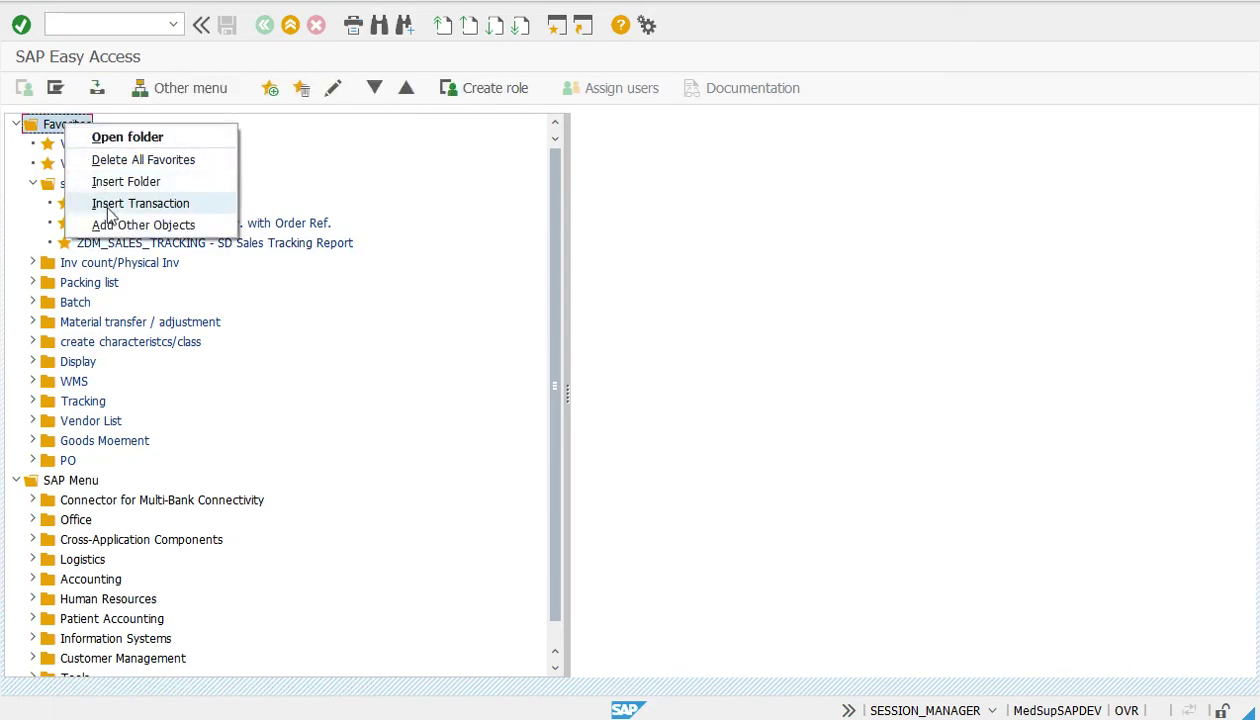
{"action": "left_click", "coordinate": [140, 204]}
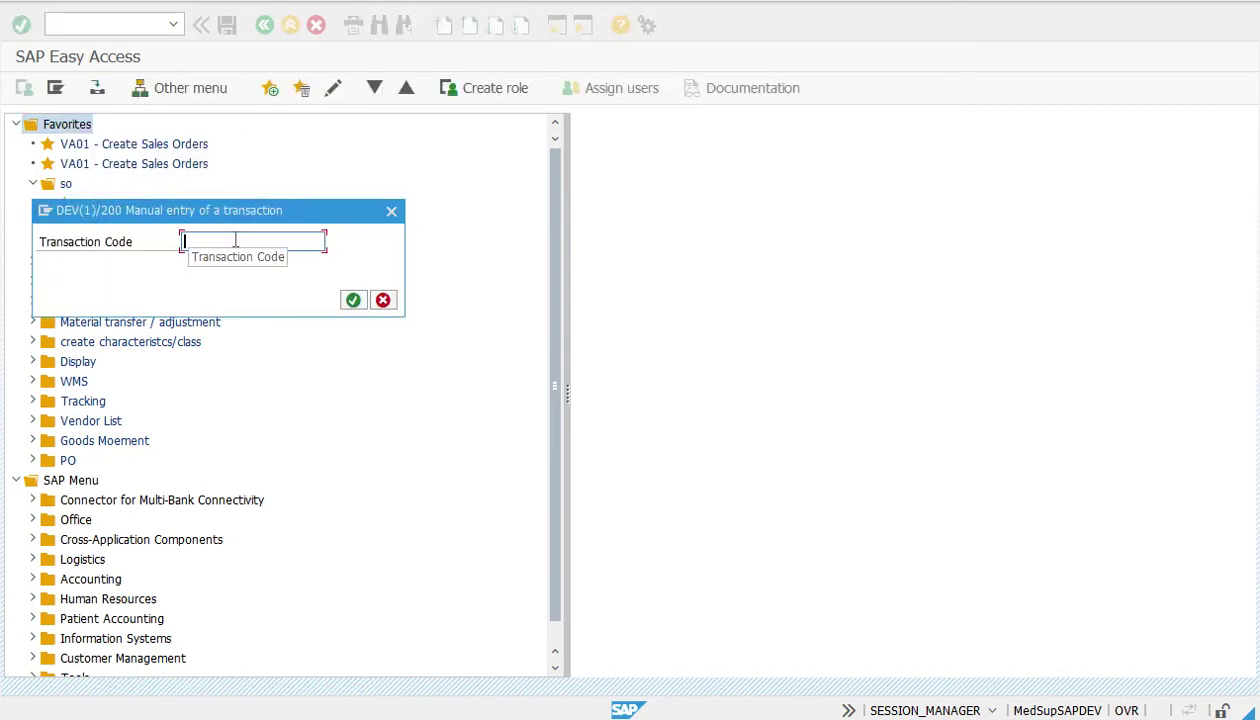
{"action": "type", "text": "va01"}
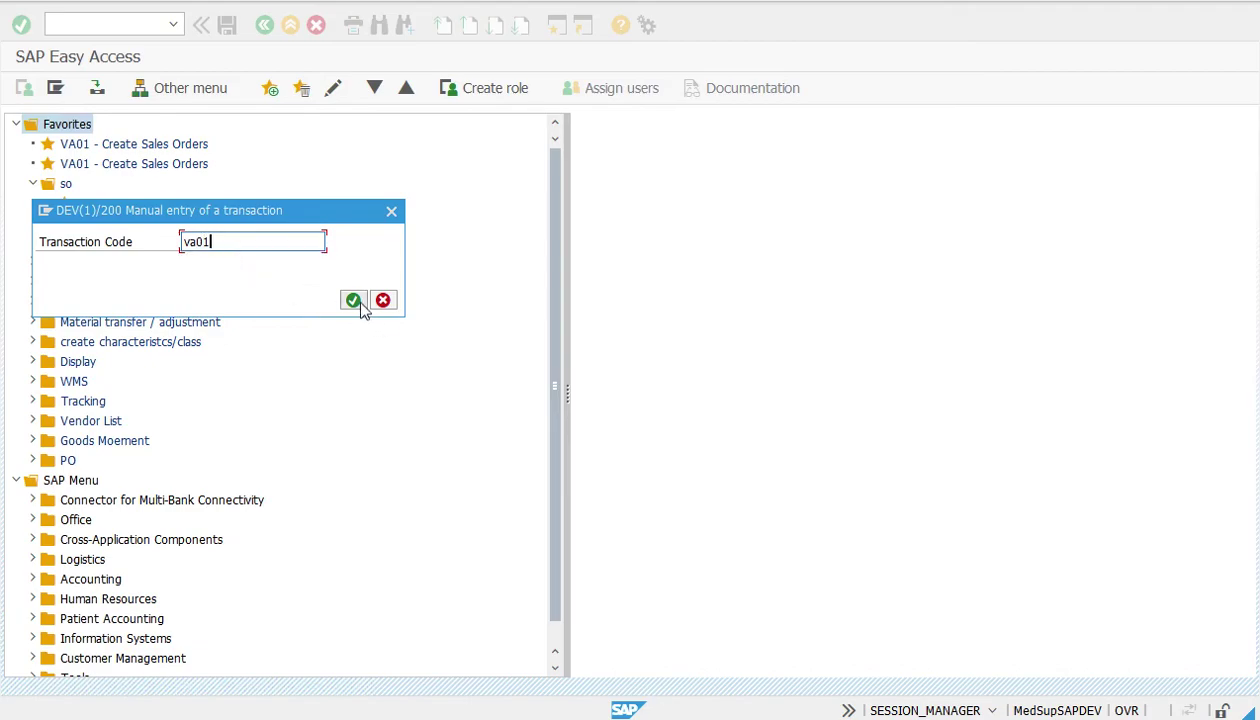
{"action": "left_click", "coordinate": [391, 212]}
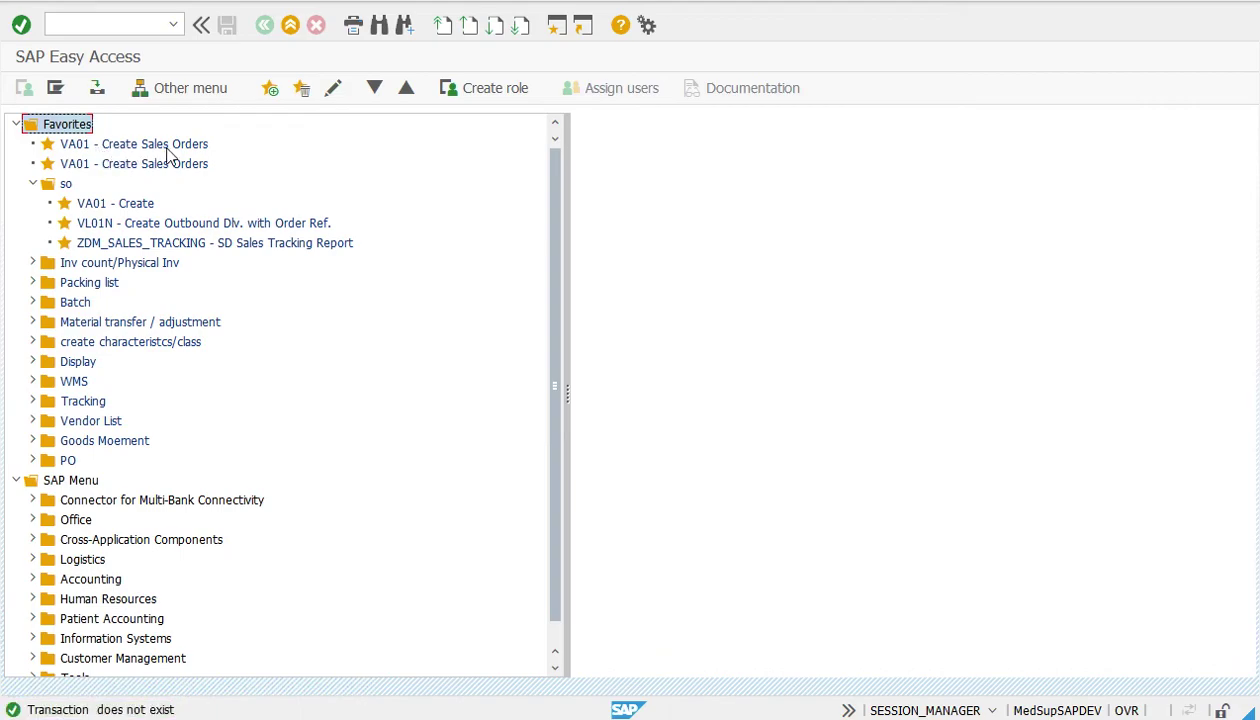
{"action": "left_click", "coordinate": [84, 22]}
{"action": "type", "text": "va01"}
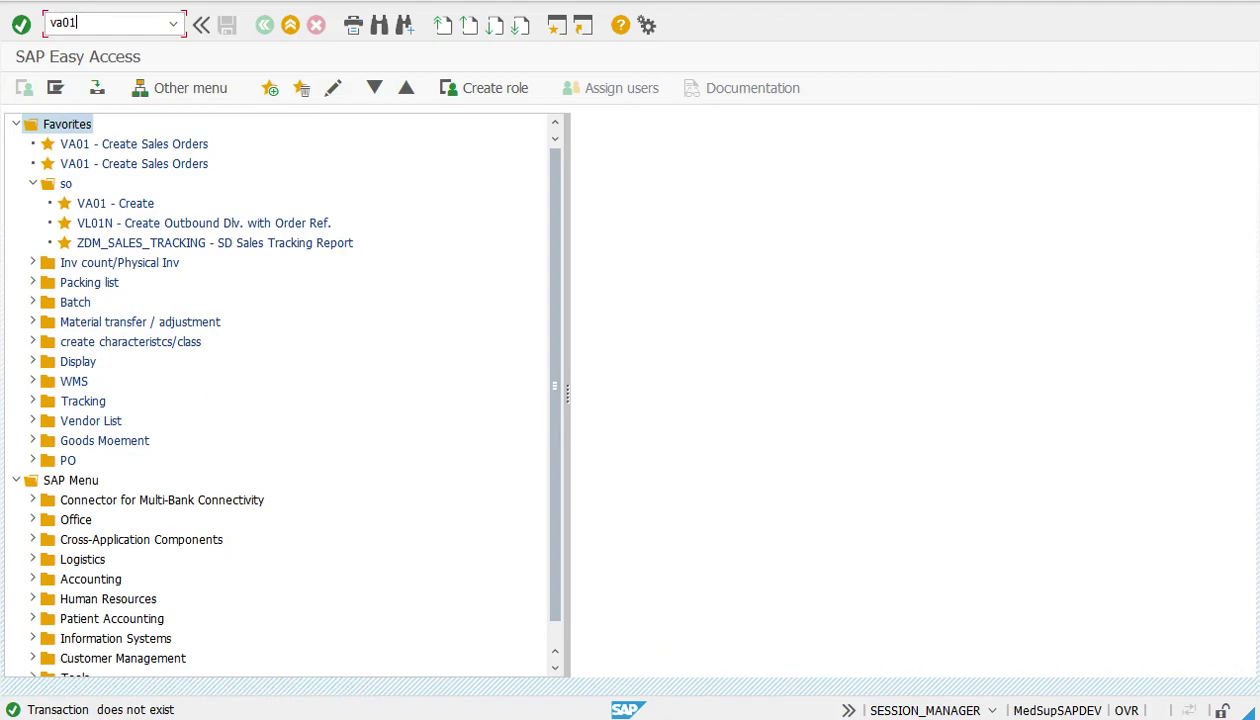
Run VA01 and choose order type ZSO (Std. Sales Order) from the F4 list
{"action": "key", "text": "Return"}
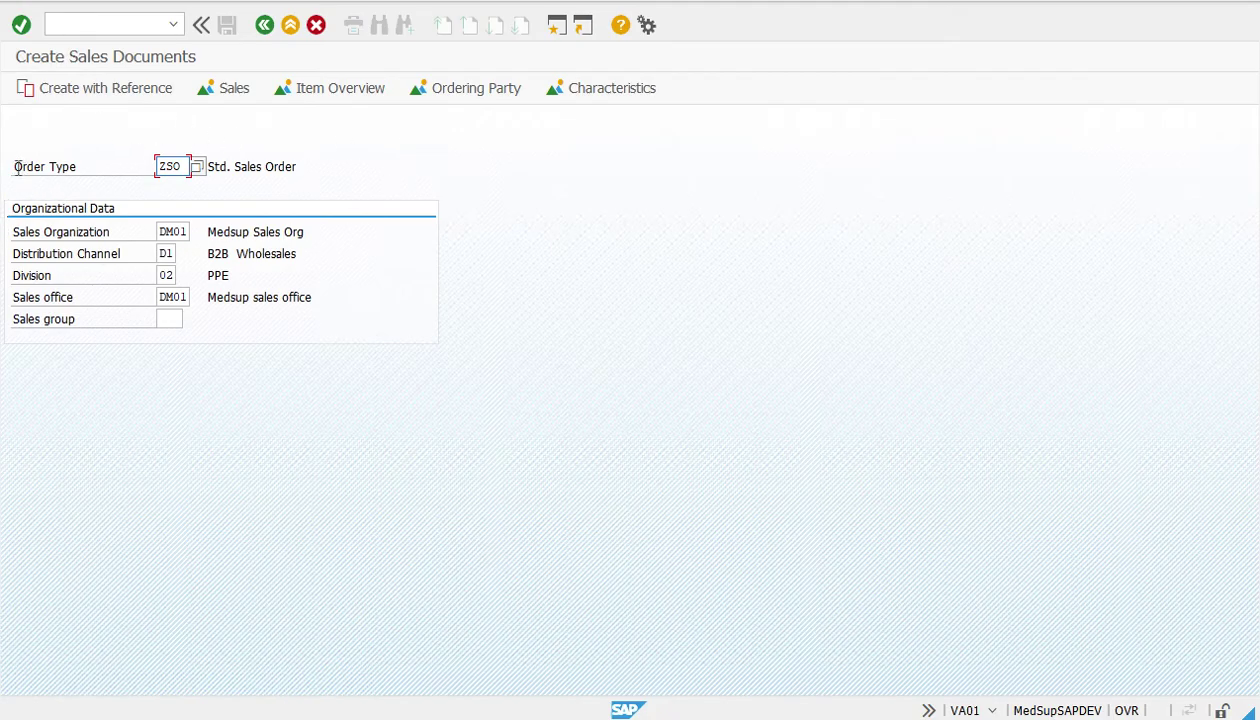
{"action": "left_click_drag", "start_coordinate": [14, 166], "coordinate": [85, 167]}
{"action": "key", "text": "ctrl+c"}
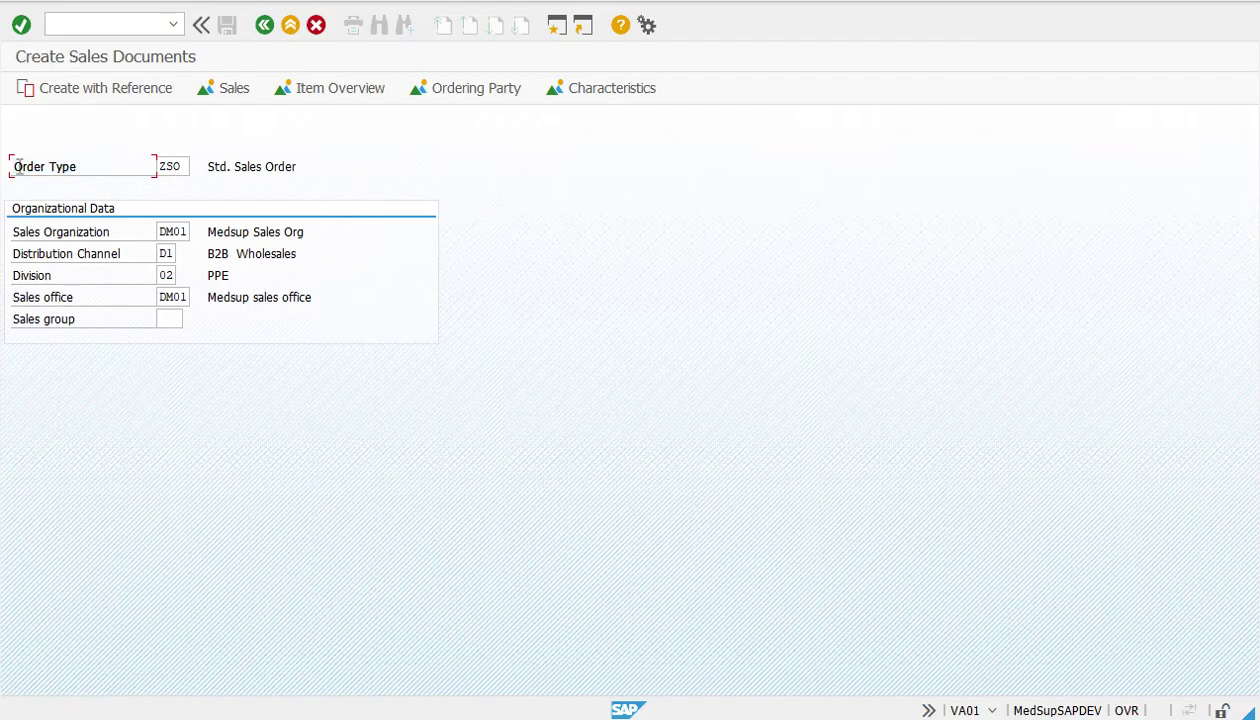
{"action": "left_click", "coordinate": [182, 166]}
{"action": "left_click", "coordinate": [197, 167]}
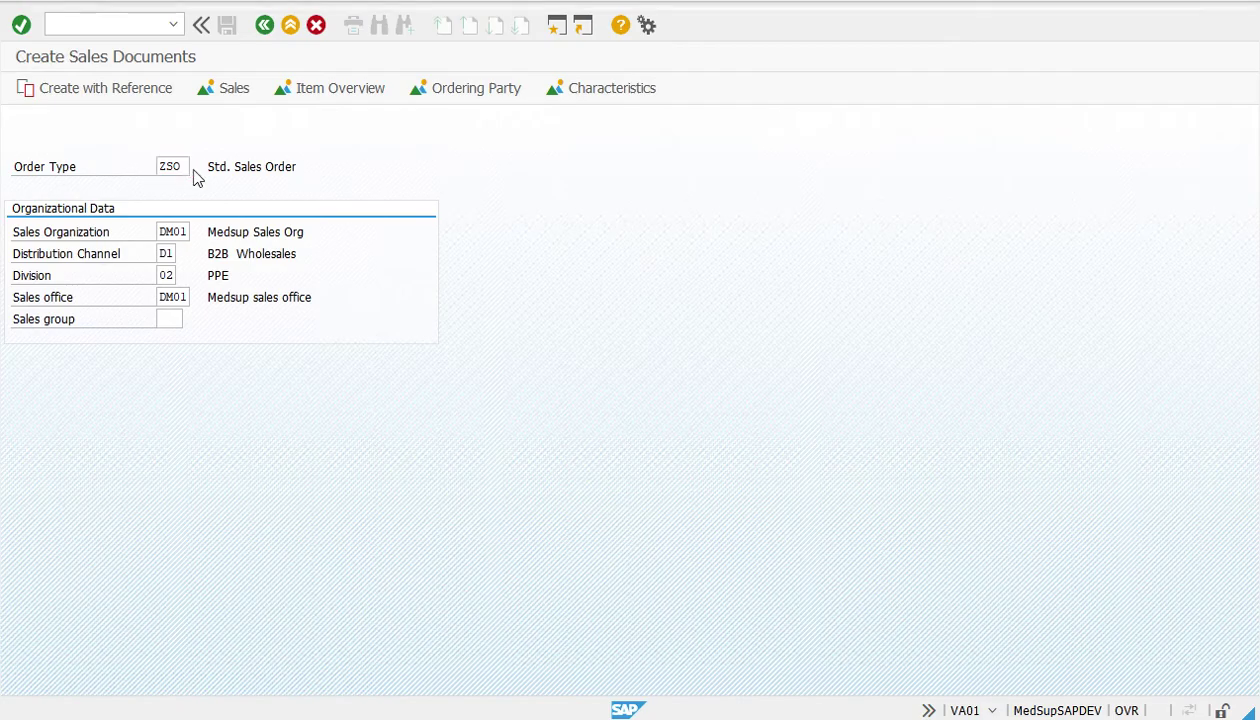
{"action": "left_click_drag", "start_coordinate": [231, 0], "coordinate": [484, 3]}
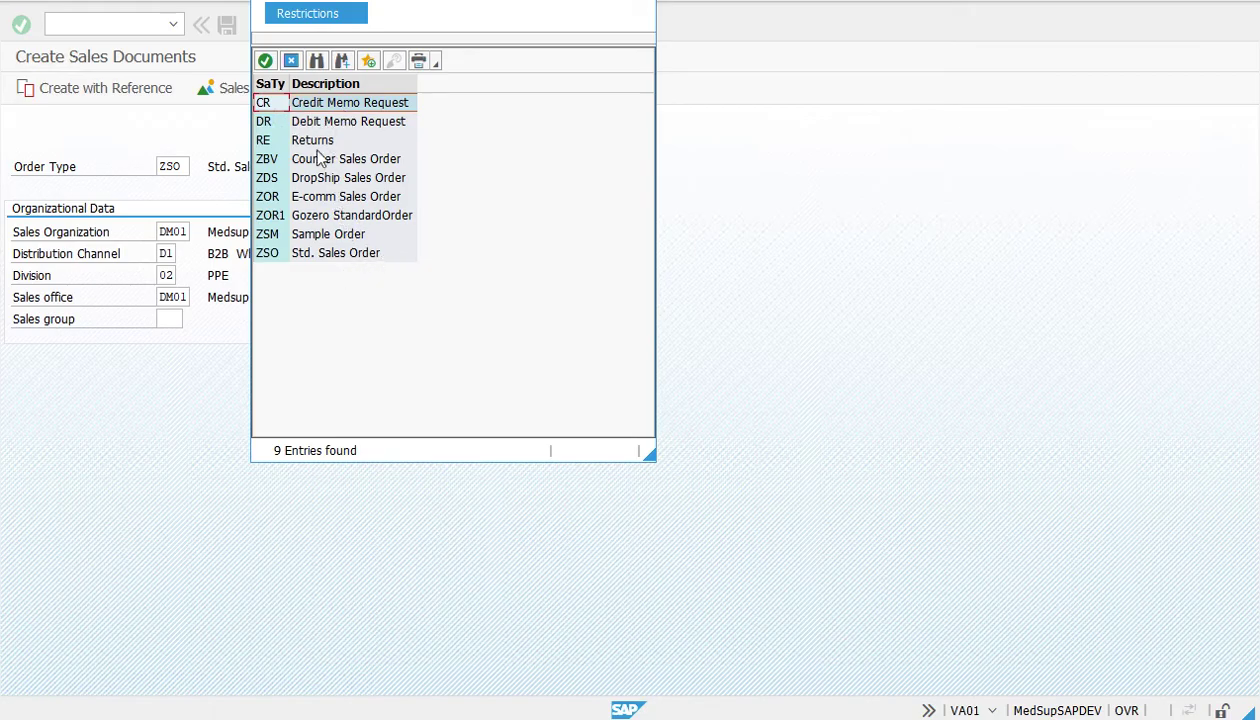
{"action": "left_click", "coordinate": [325, 255]}
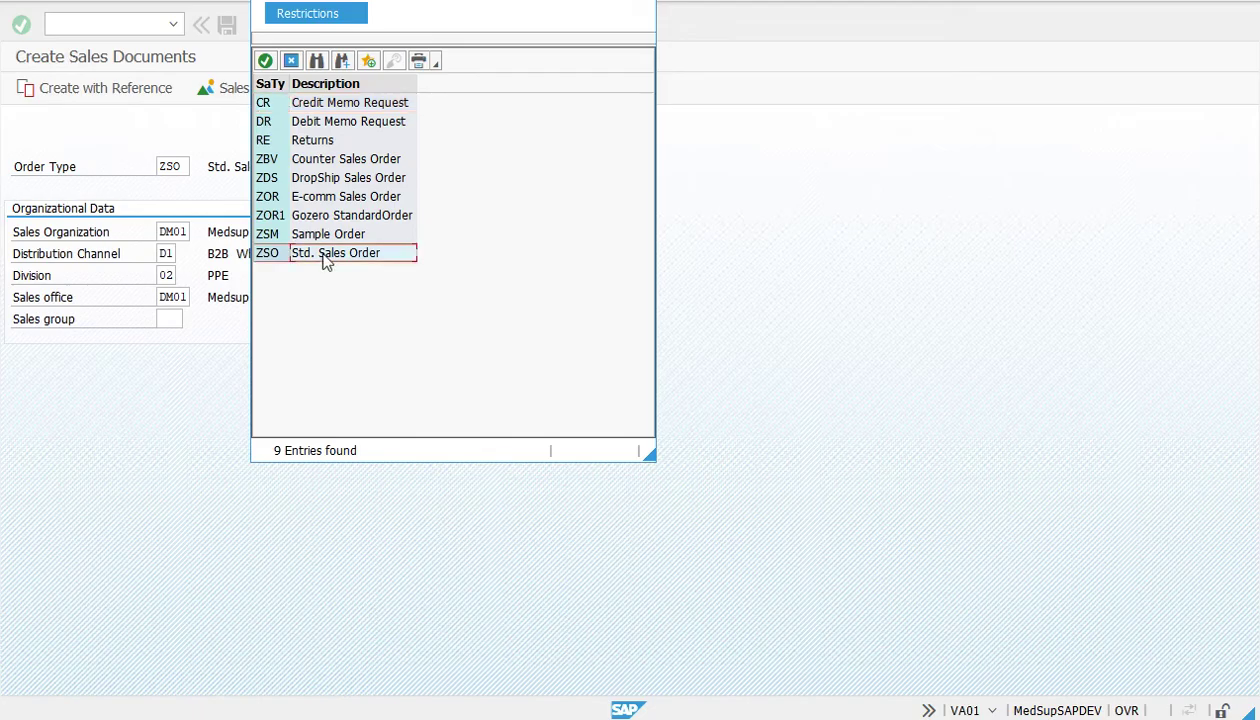
{"action": "double_click", "coordinate": [320, 255]}
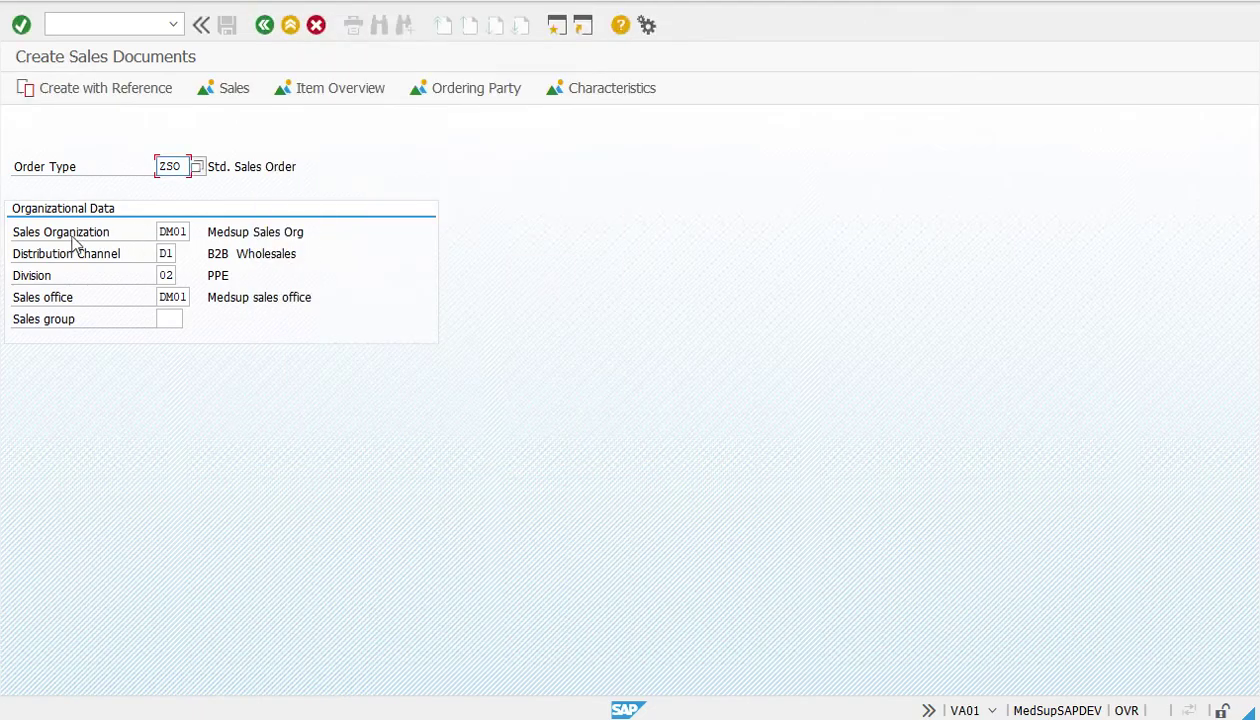
Confirm sales org DM01, distribution channel and division, then proceed to the order overview
{"action": "left_click", "coordinate": [17, 240]}
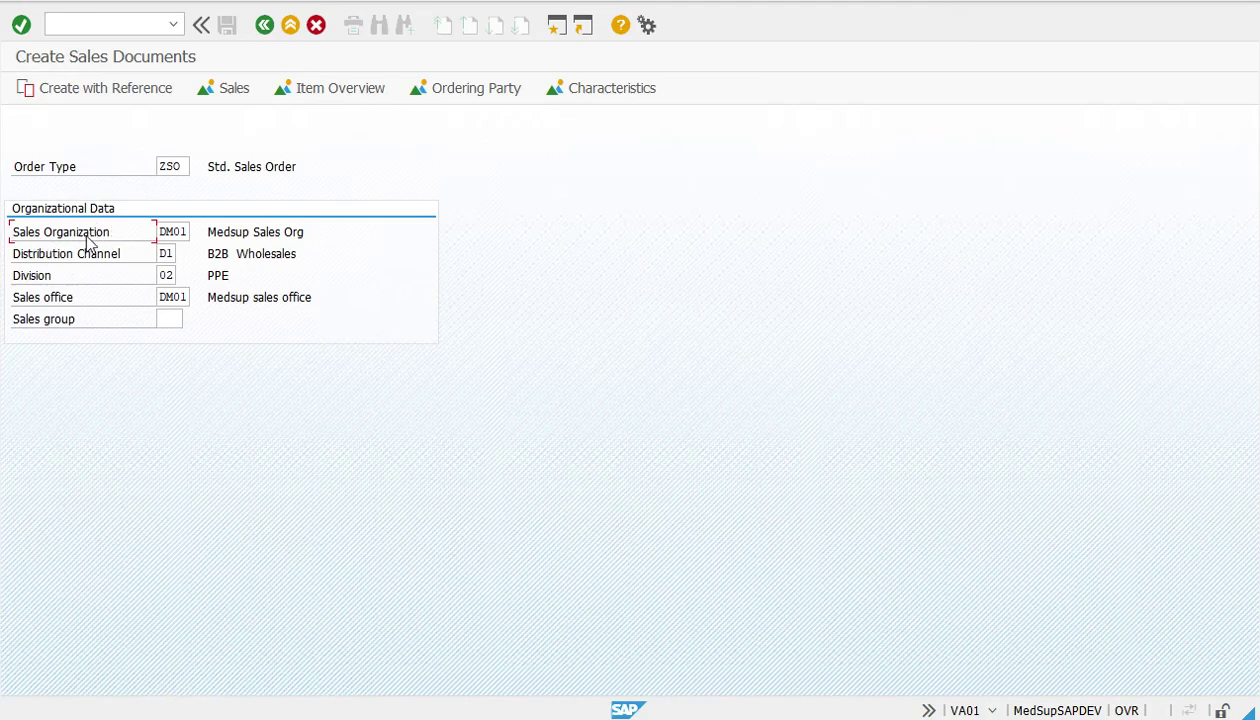
{"action": "left_click", "coordinate": [180, 233]}
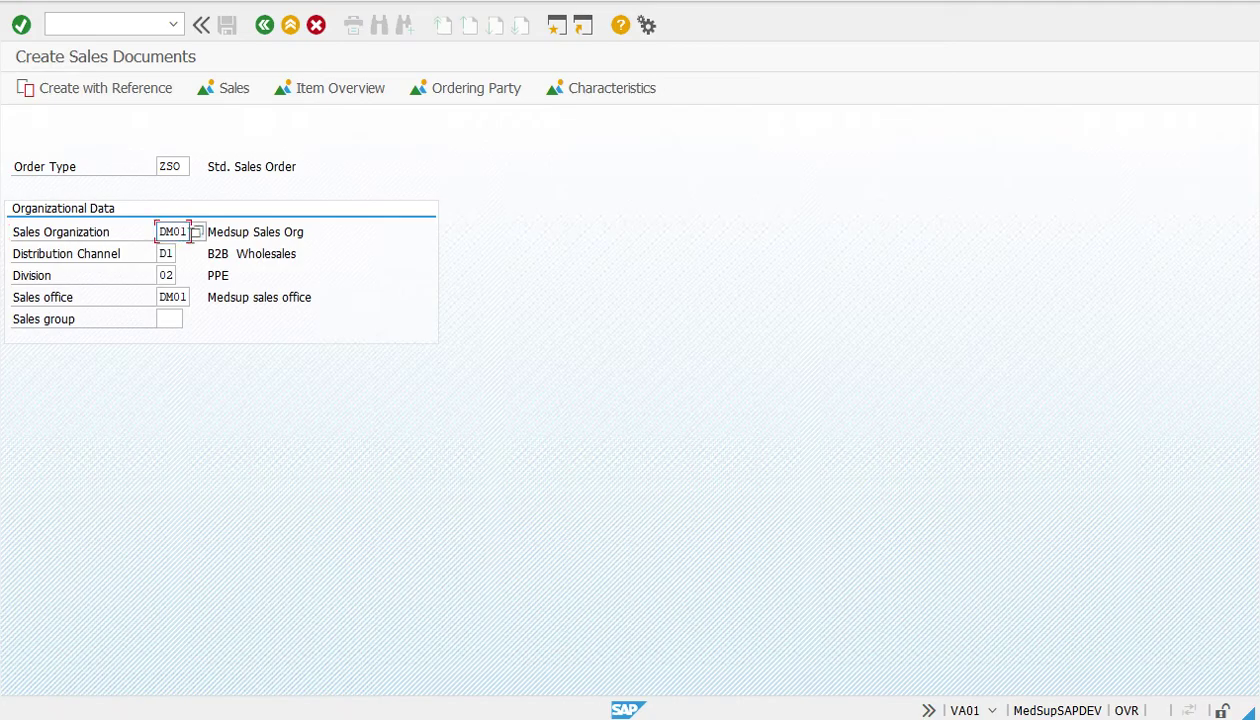
{"action": "left_click", "coordinate": [112, 256]}
{"action": "left_click", "coordinate": [72, 279]}
{"action": "key", "text": "Return"}
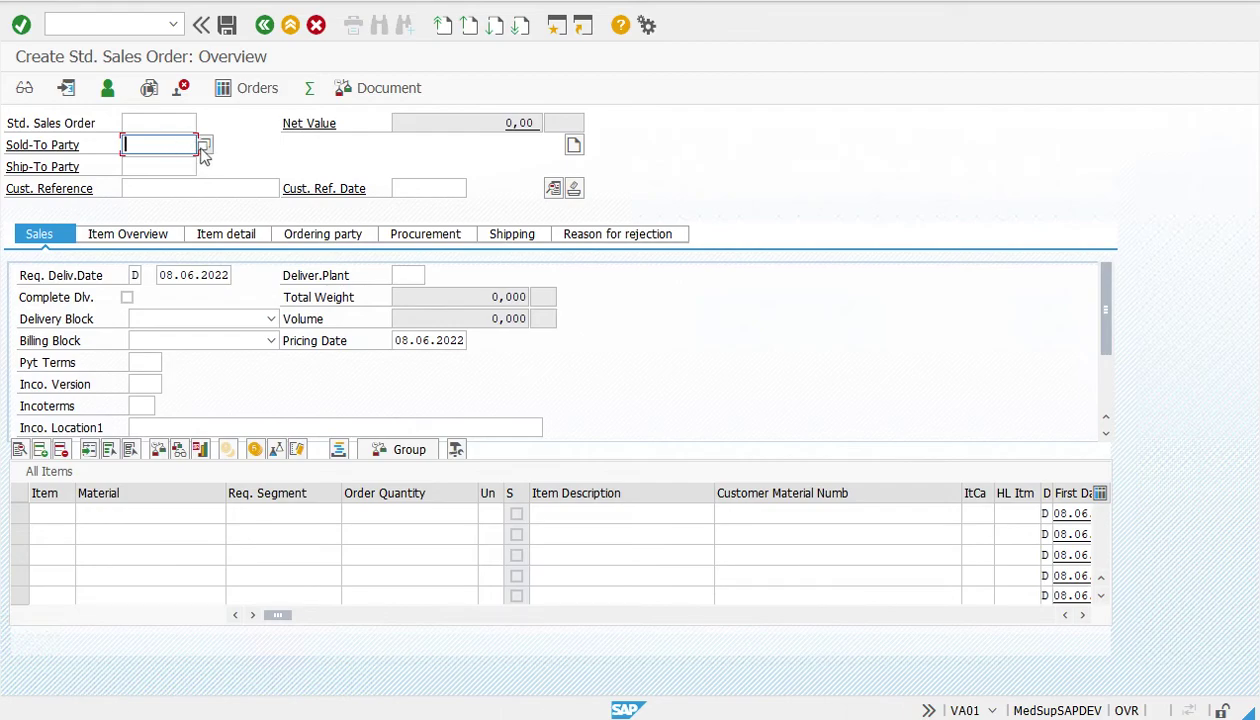
Search customers by country CA, then set the sold-to party to local customer Quebecor
{"action": "left_click", "coordinate": [202, 146]}
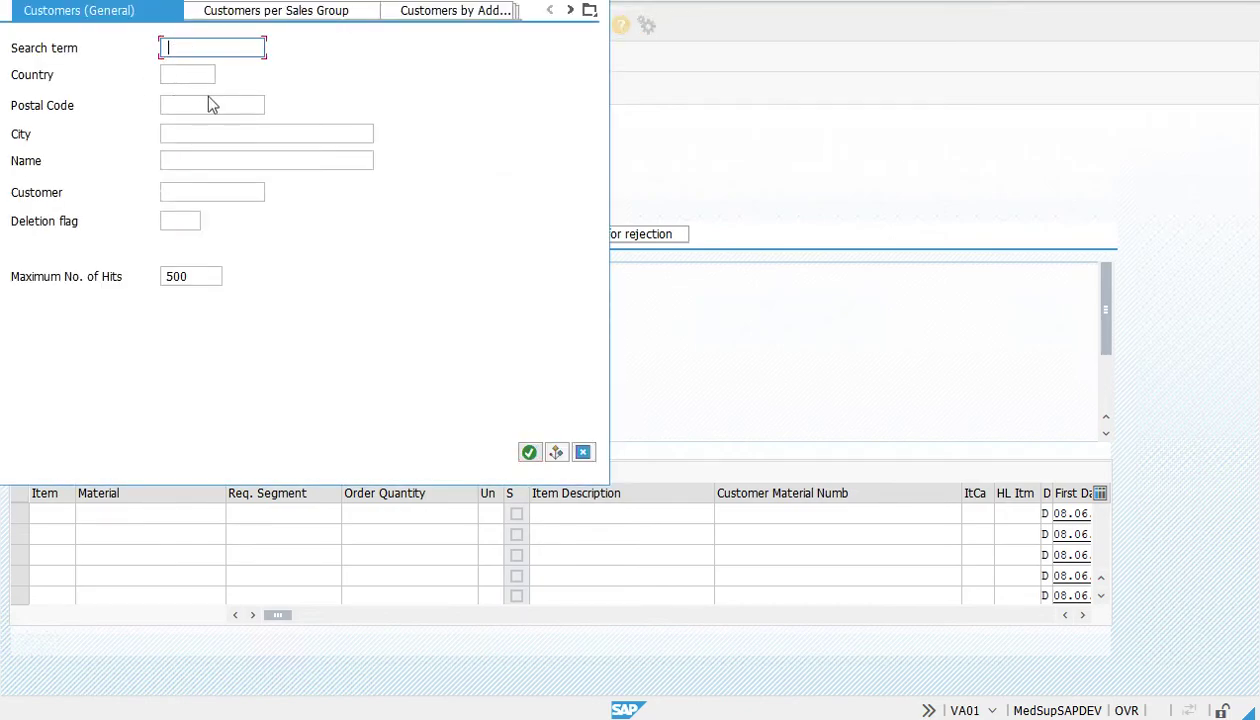
{"action": "left_click", "coordinate": [193, 74]}
{"action": "type", "text": "ca"}
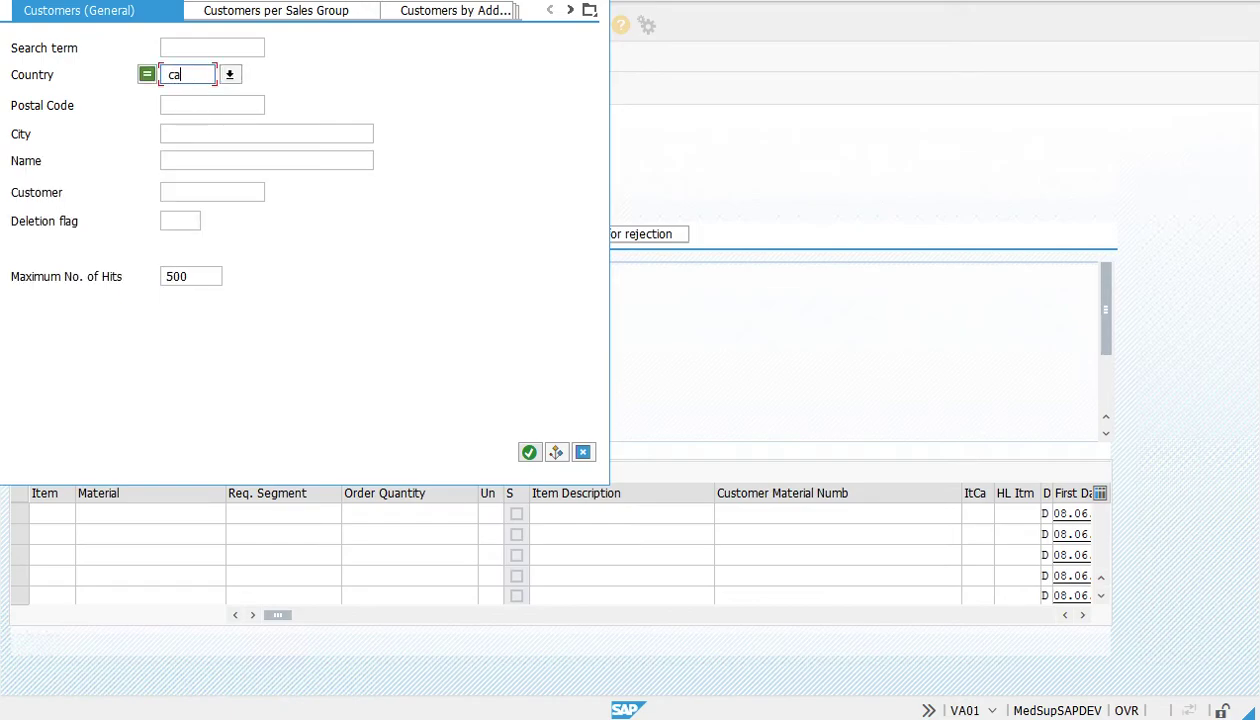
{"action": "key", "text": "Return"}
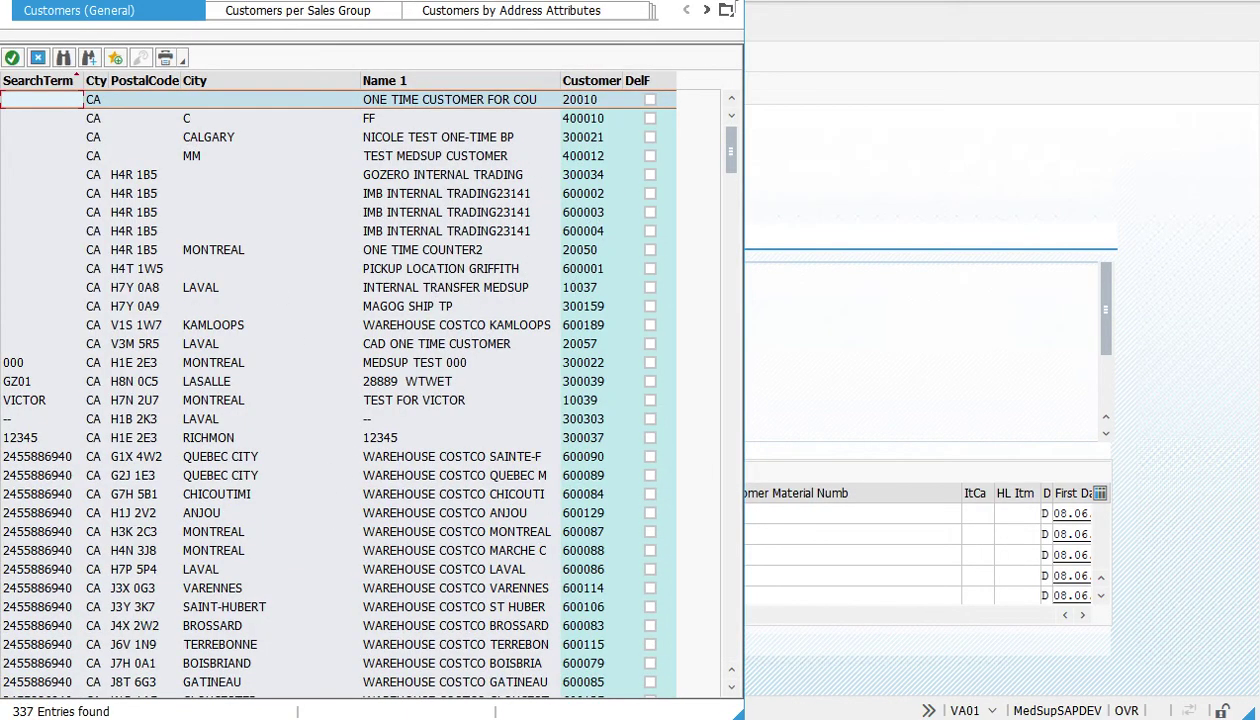
{"action": "key", "text": "Escape"}
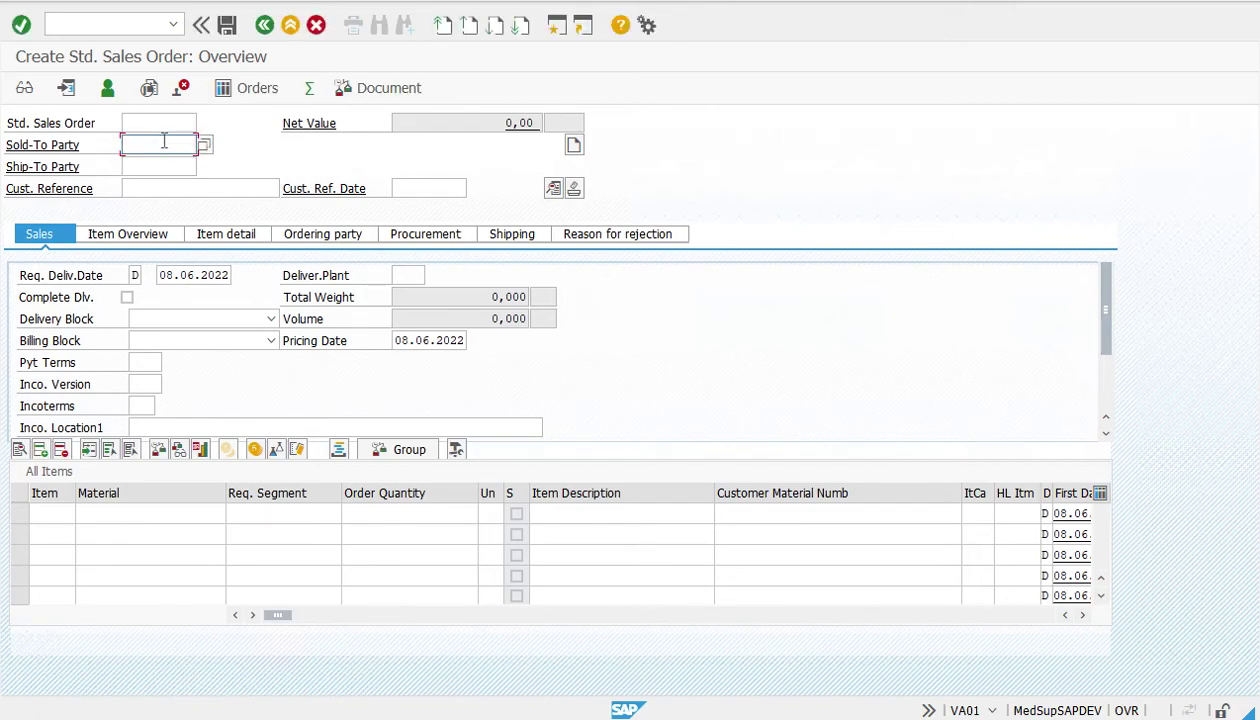
{"action": "type", "text": "3"}
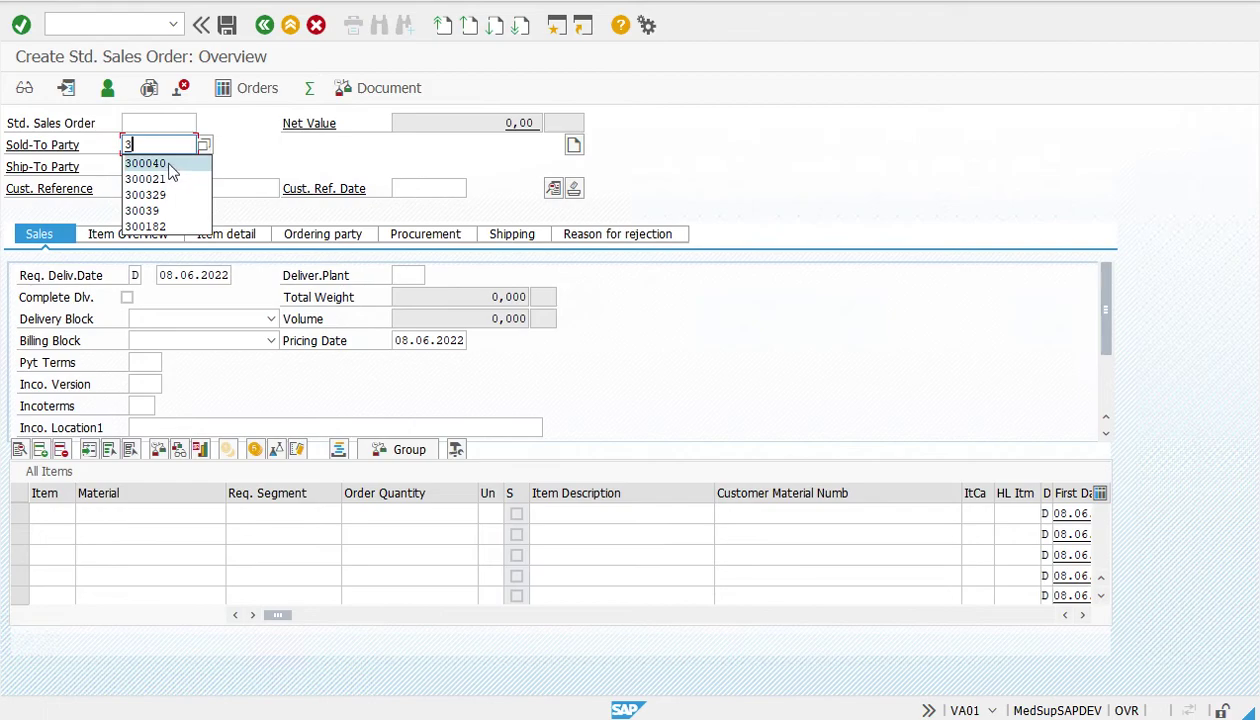
{"action": "left_click", "coordinate": [169, 166]}
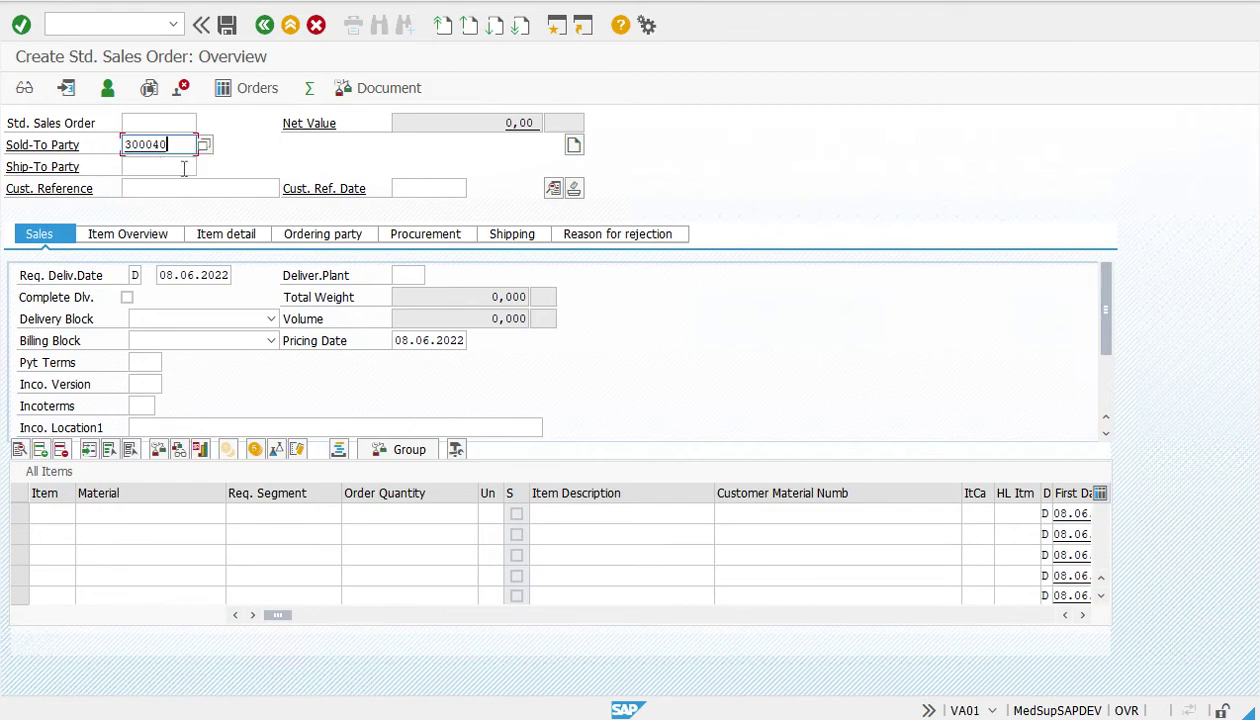
{"action": "key", "text": "Return"}
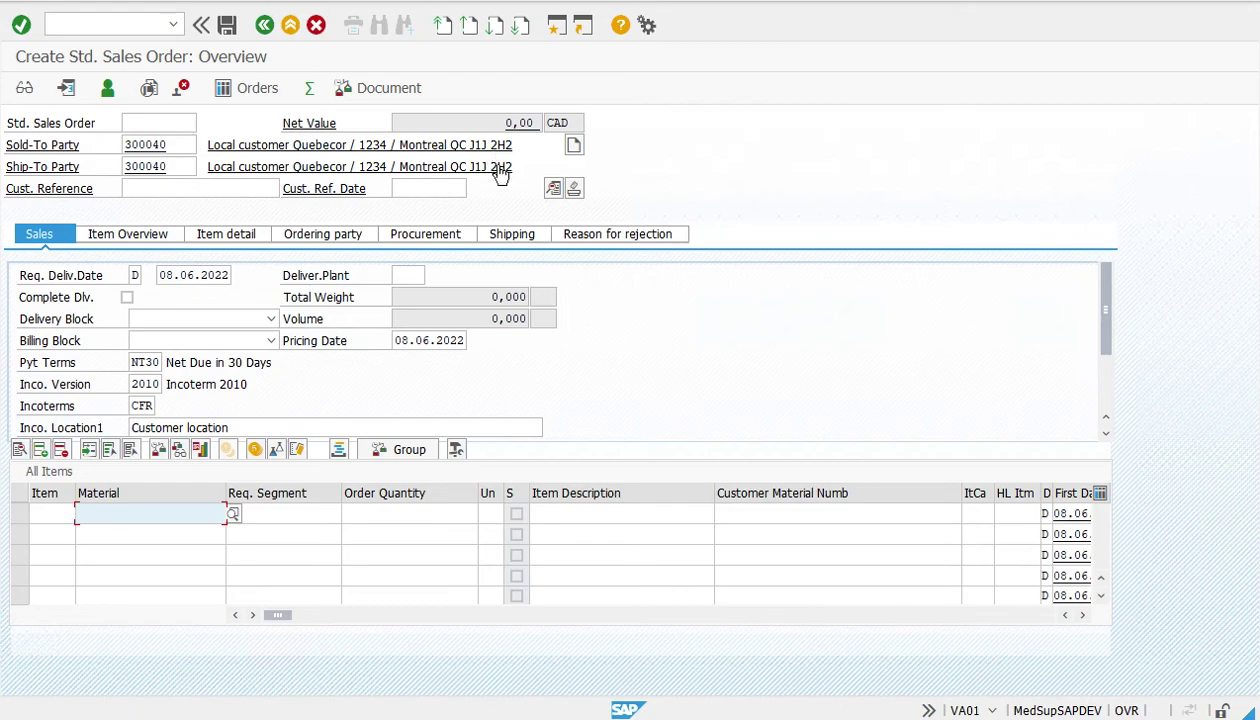
{"action": "left_click", "coordinate": [270, 148]}
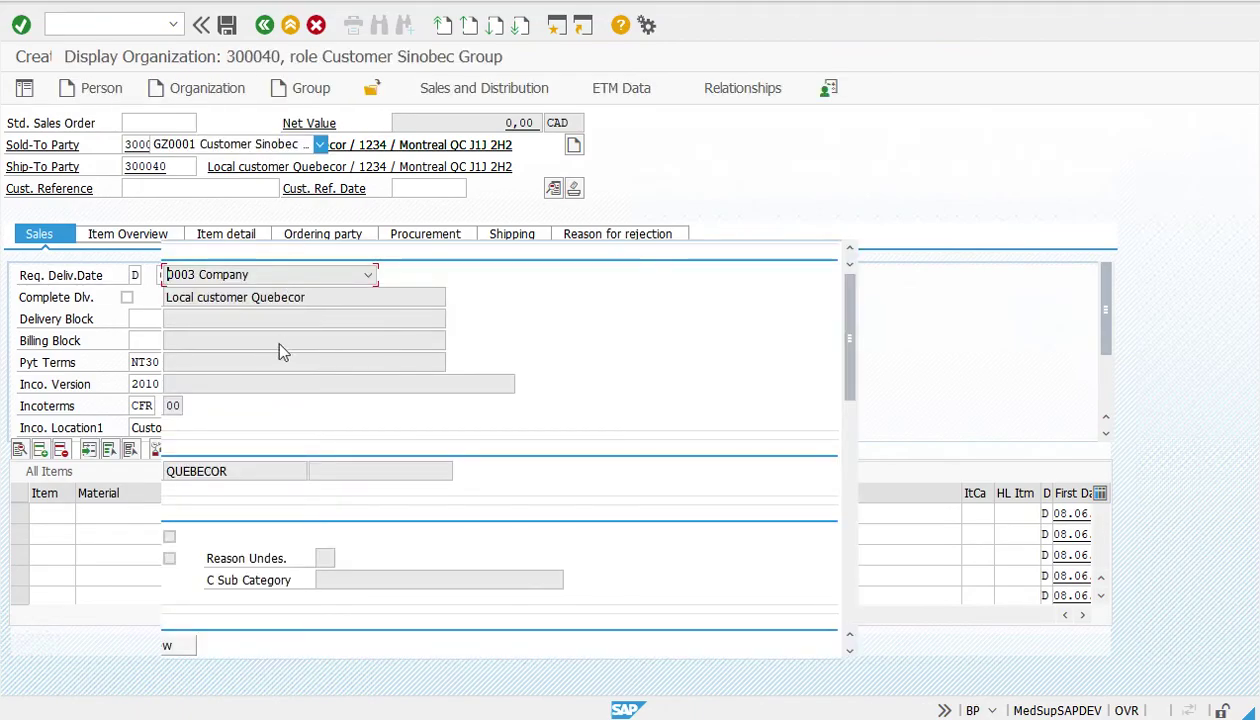
{"action": "scroll", "coordinate": [267, 341], "scroll_direction": "down", "scroll_amount": 10}
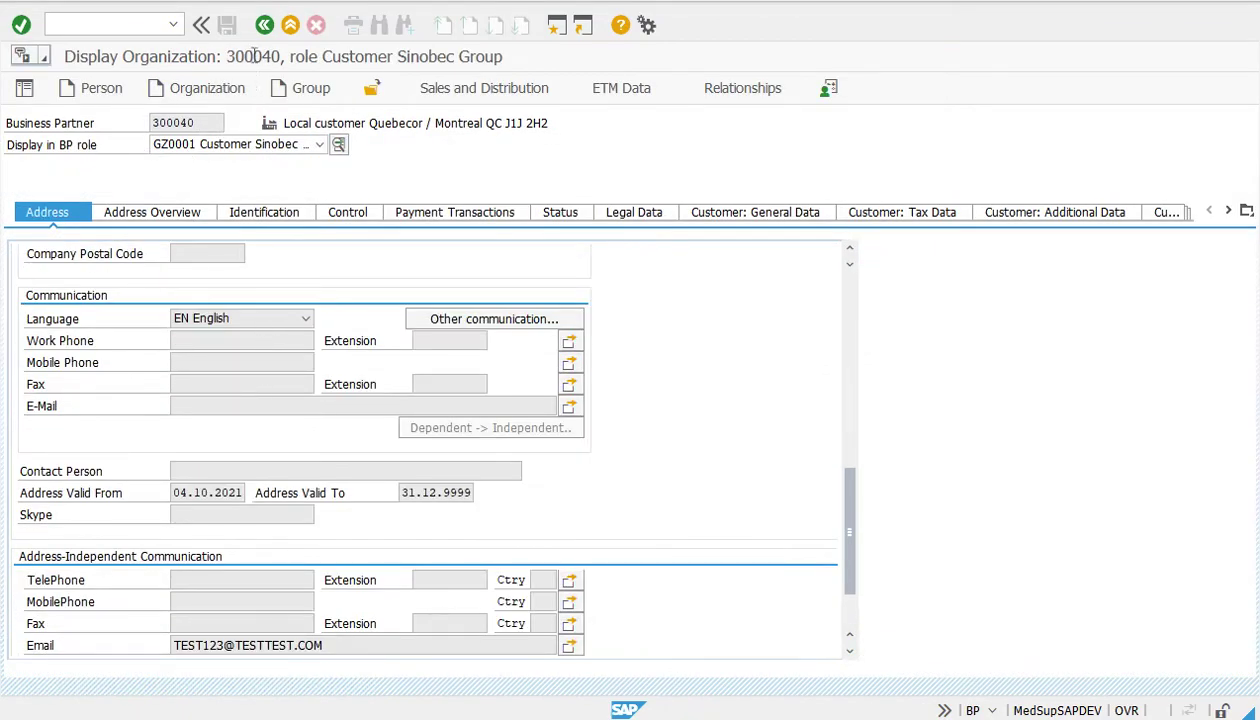
{"action": "left_click", "coordinate": [265, 25]}
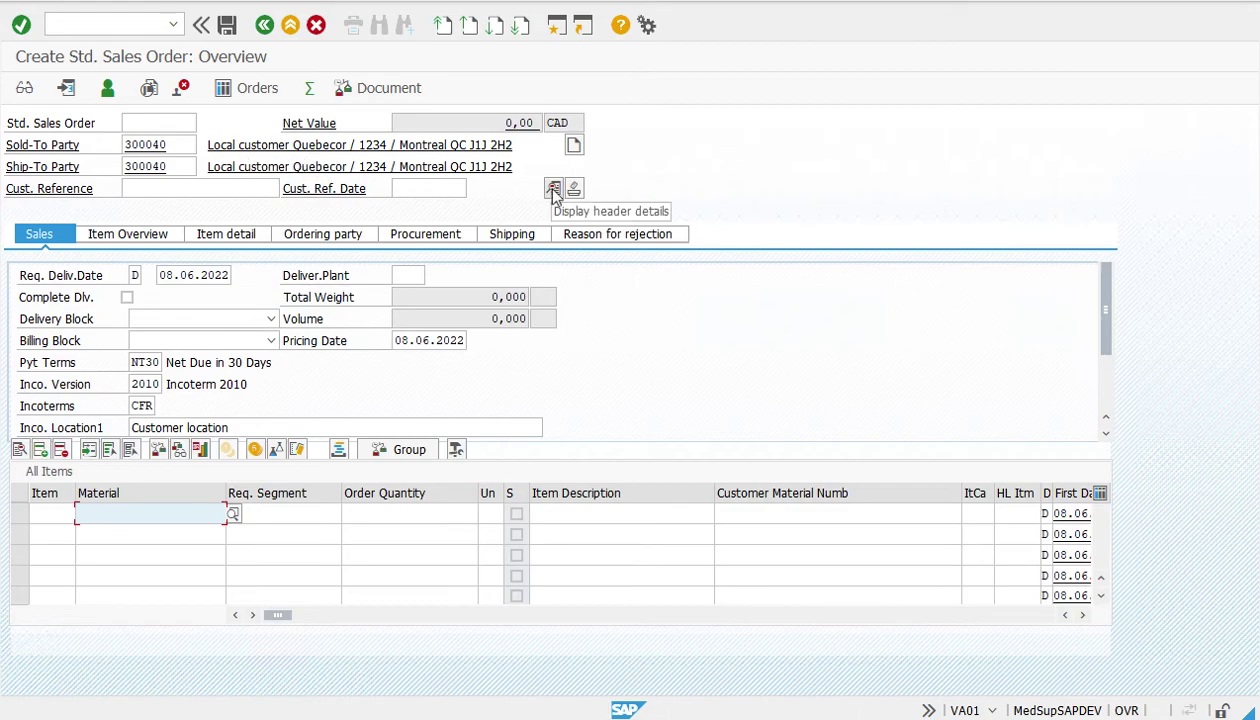
Open the header Partner tab and review the ship-to party's address
{"action": "left_click", "coordinate": [553, 189]}
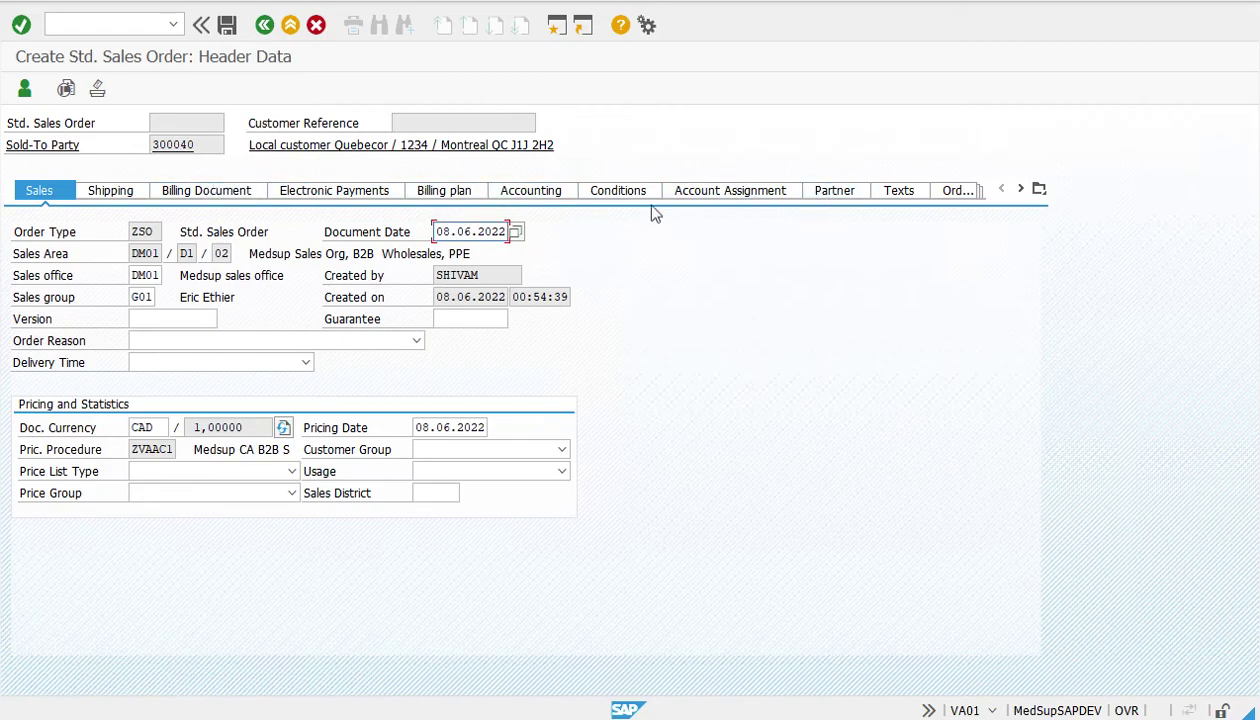
{"action": "left_click", "coordinate": [833, 196]}
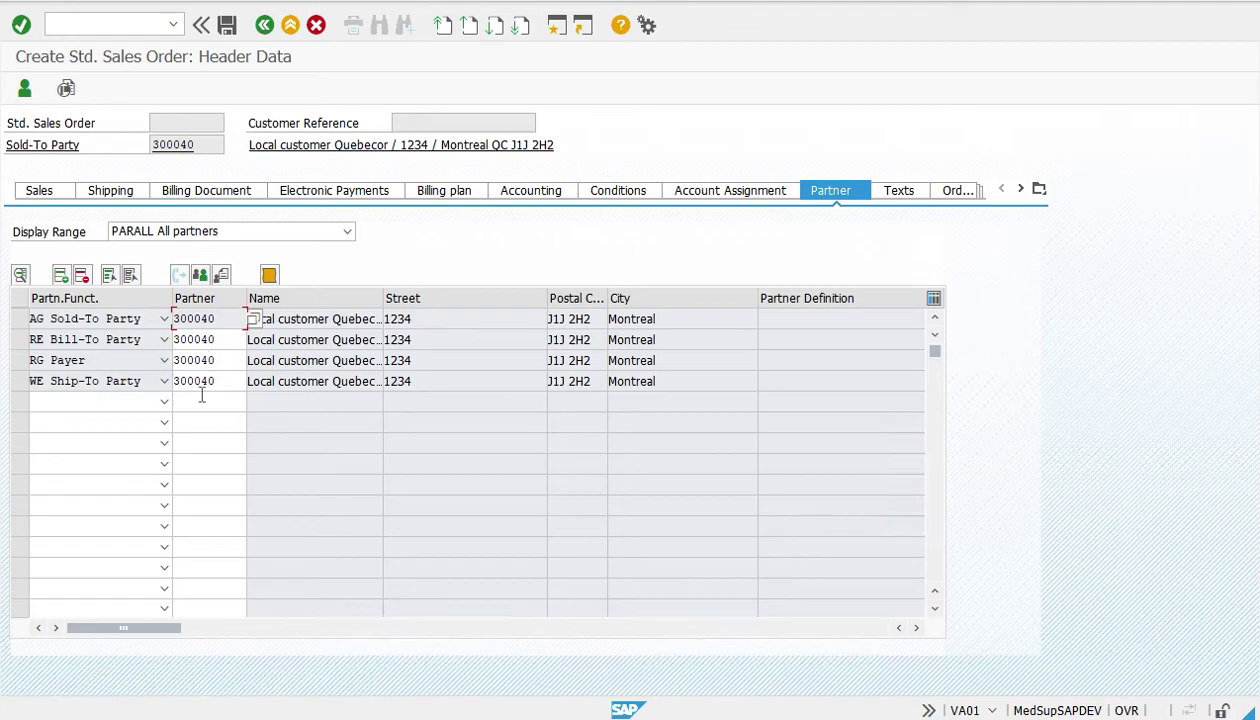
{"action": "double_click", "coordinate": [201, 383]}
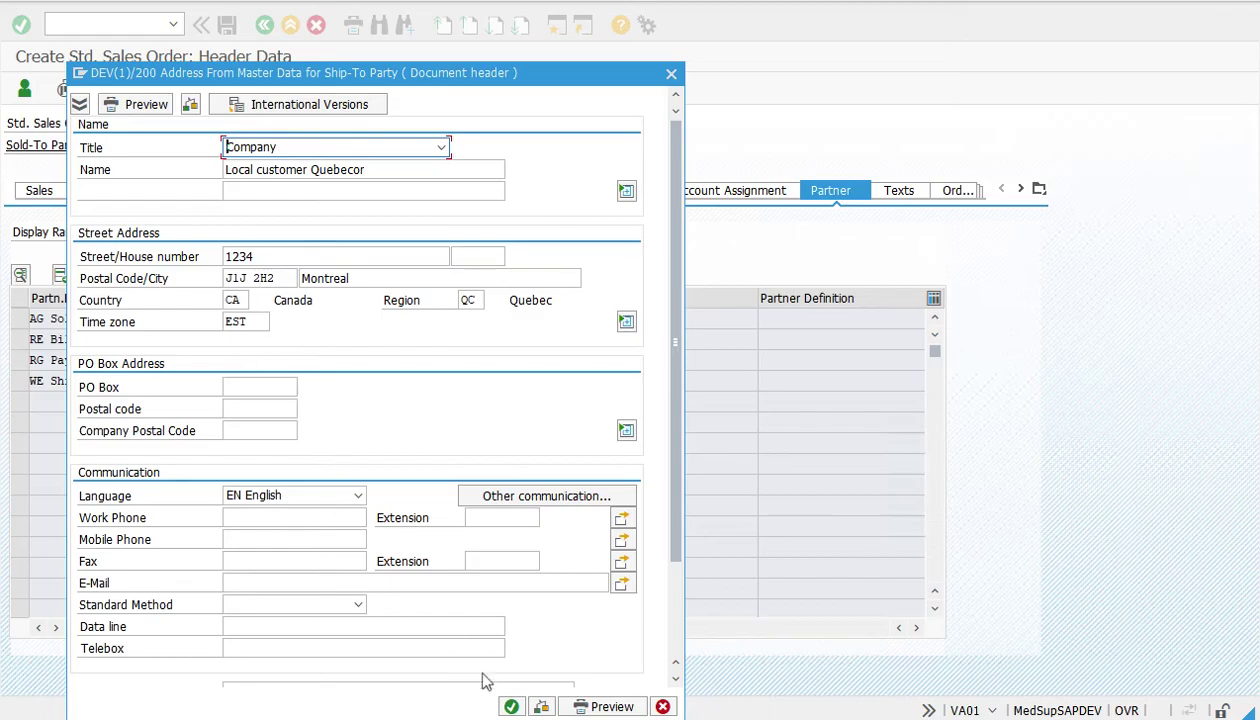
{"action": "left_click", "coordinate": [512, 707]}
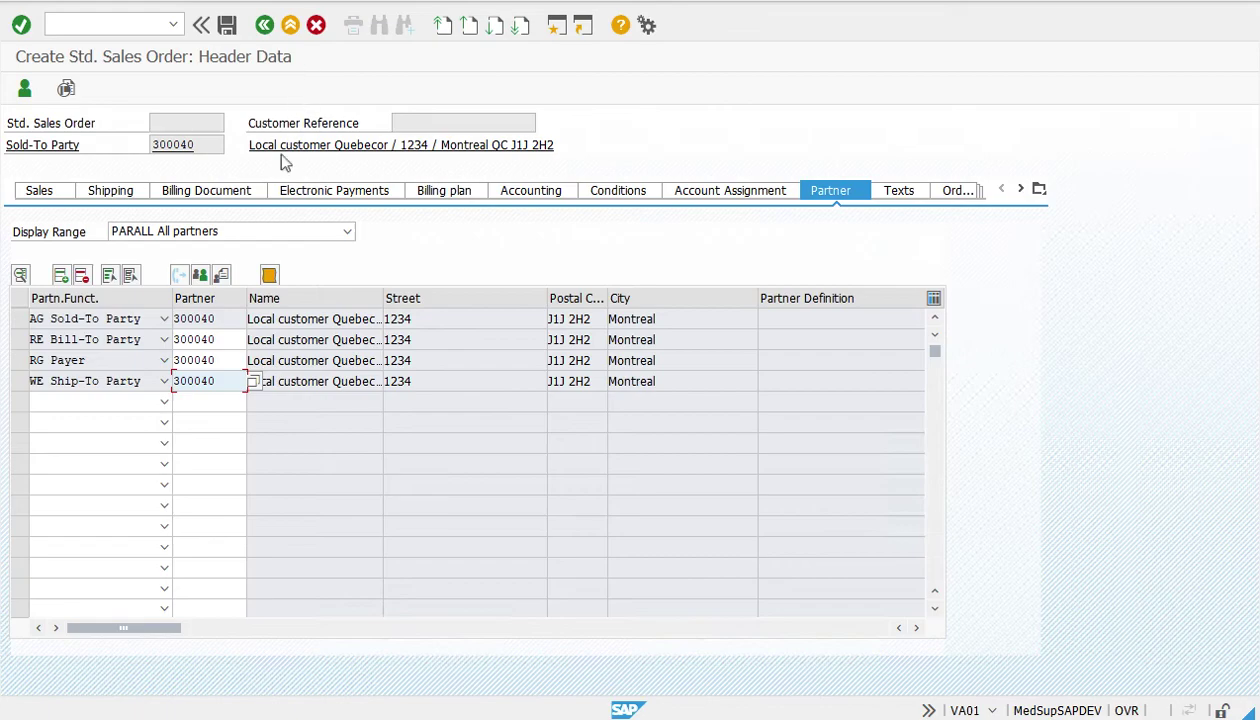
Change the ship-to party's street address and return to the overview
{"action": "double_click", "coordinate": [225, 383]}
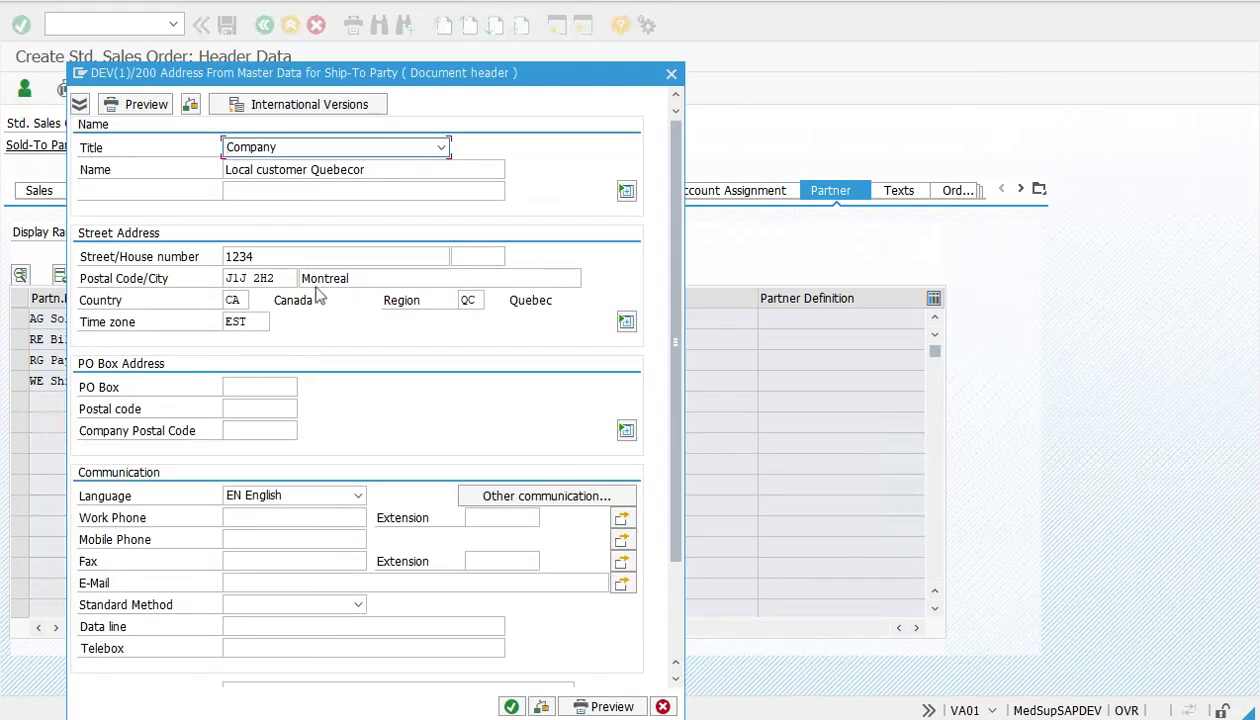
{"action": "left_click", "coordinate": [279, 258]}
{"action": "type", "text": "1234655646"}
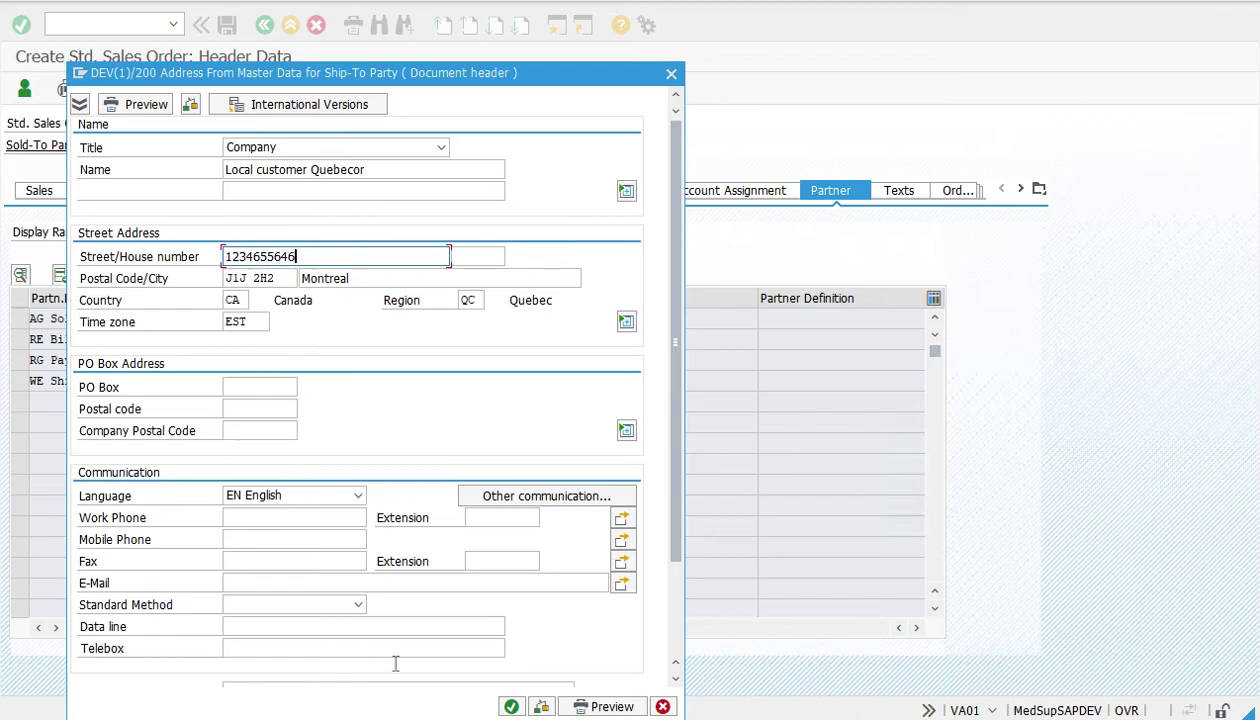
{"action": "left_click", "coordinate": [510, 706]}
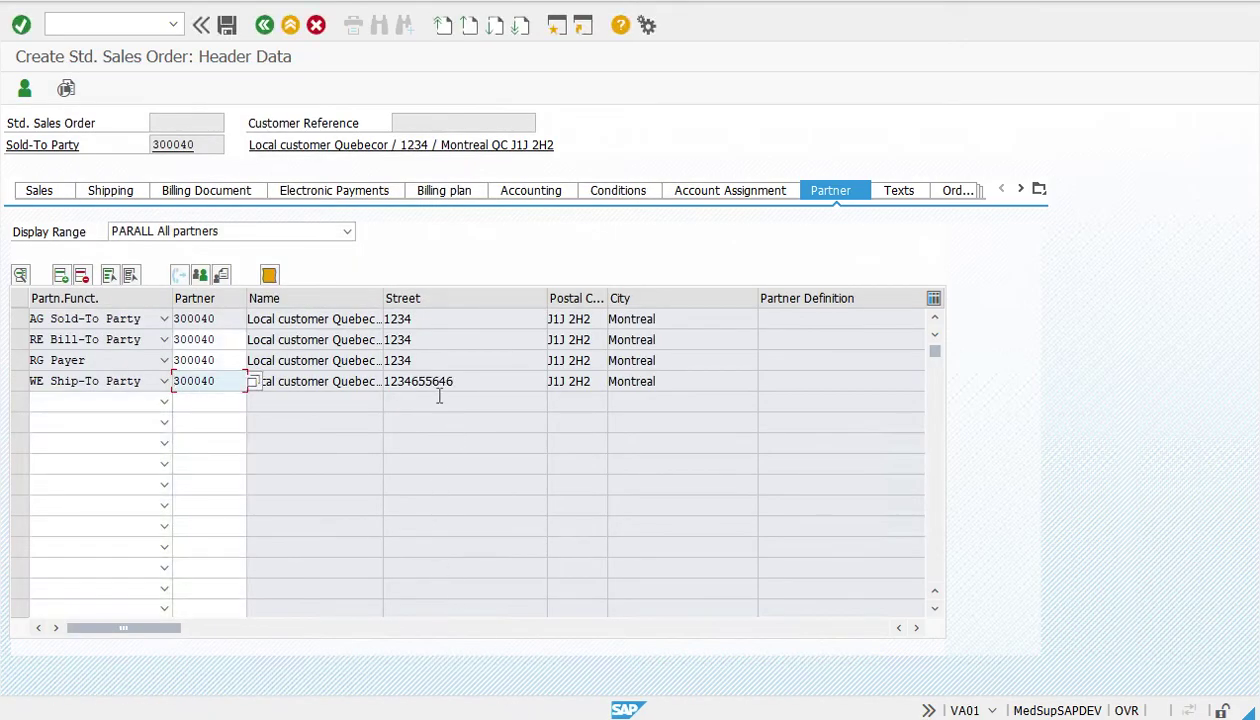
{"action": "left_click", "coordinate": [266, 26]}
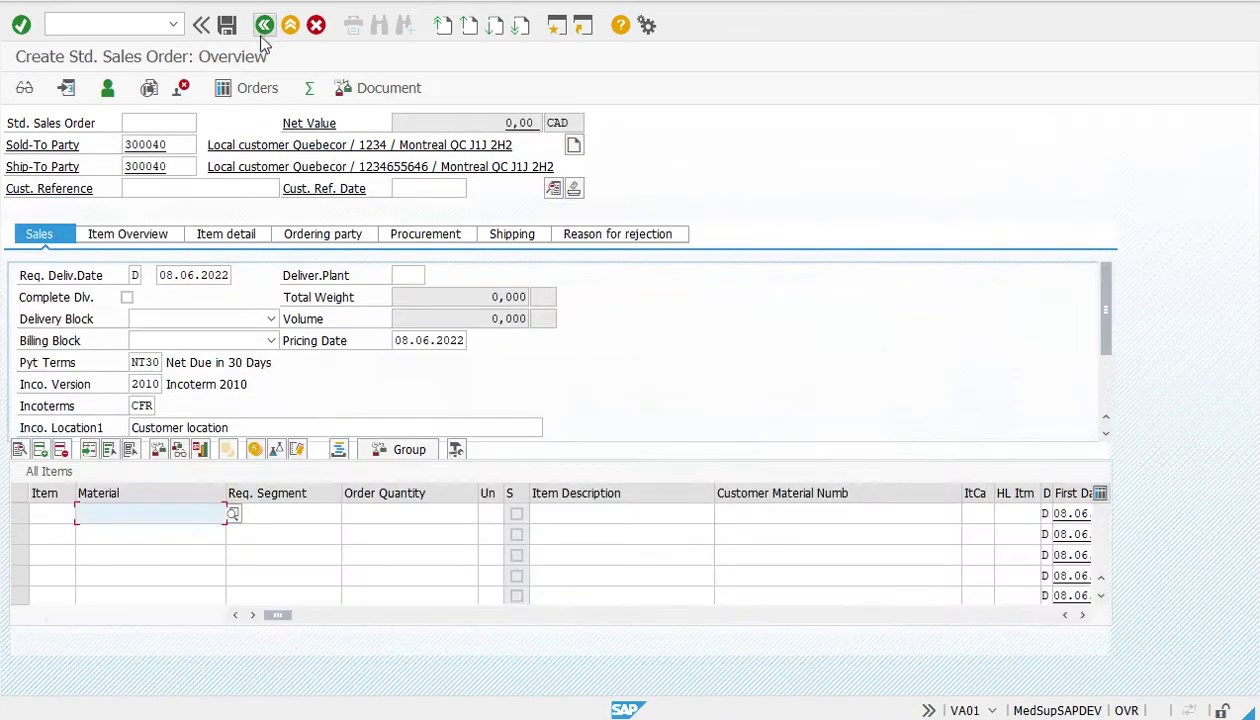
Enter the customer reference number in the Cust. Reference field
{"action": "left_click", "coordinate": [170, 194]}
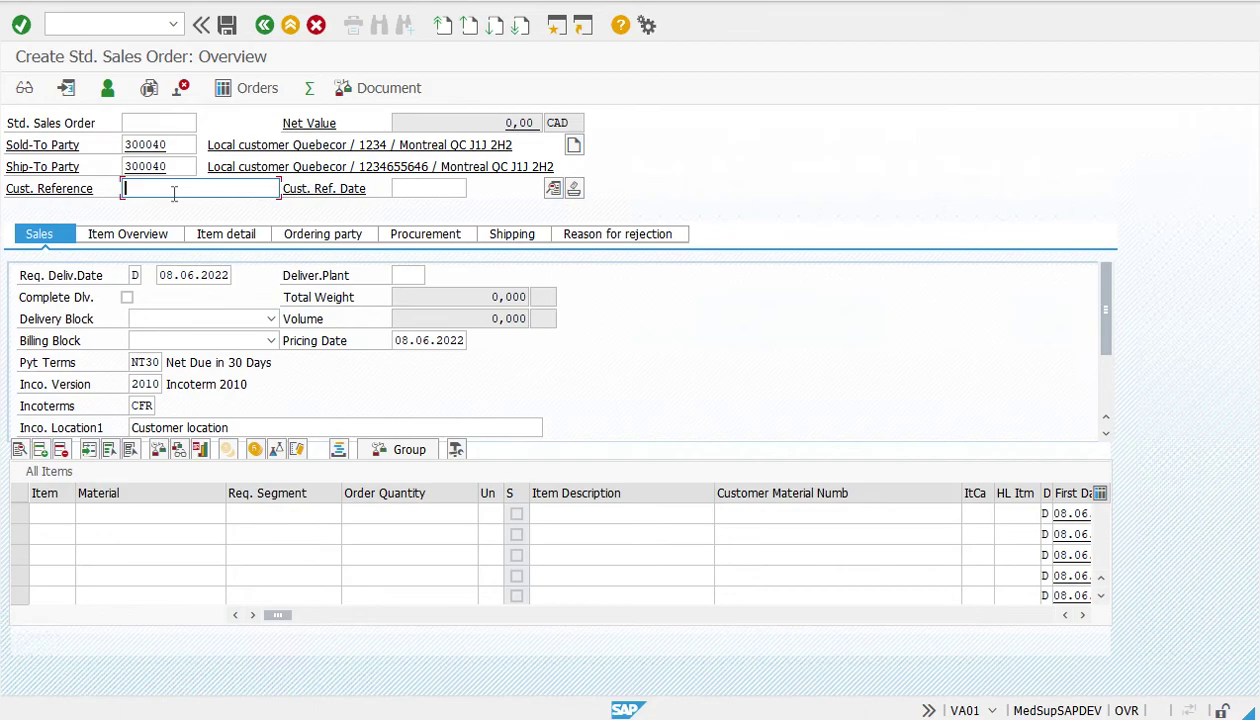
{"action": "type", "text": "1234566"}
{"action": "left_click", "coordinate": [111, 514]}
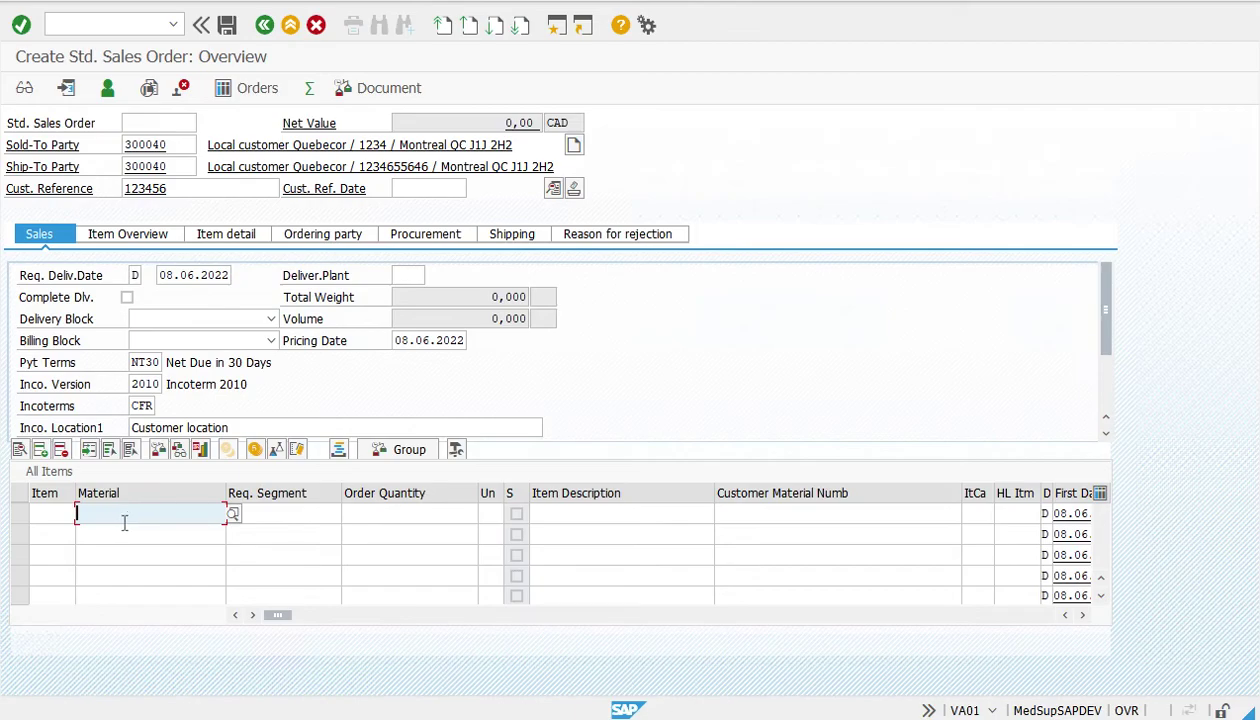
Add item 10 with material MK010001V01 and order quantity 1
{"action": "type", "text": "m"}
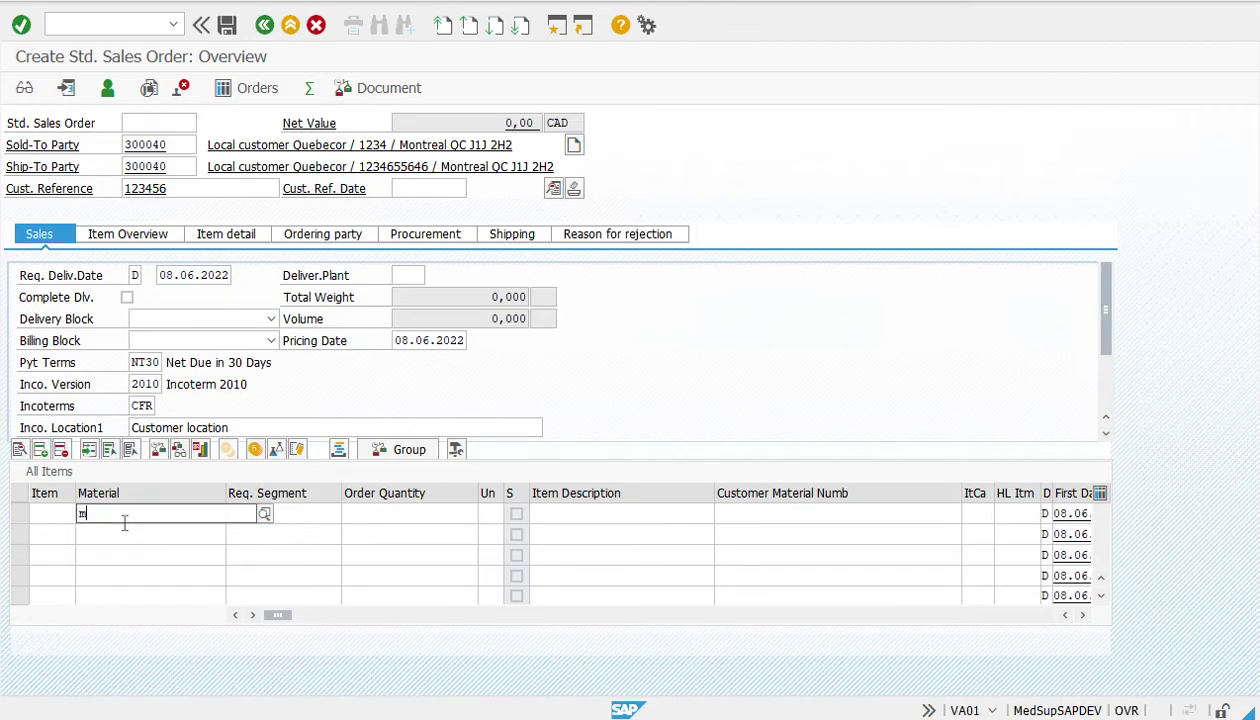
{"action": "left_click", "coordinate": [167, 316]}
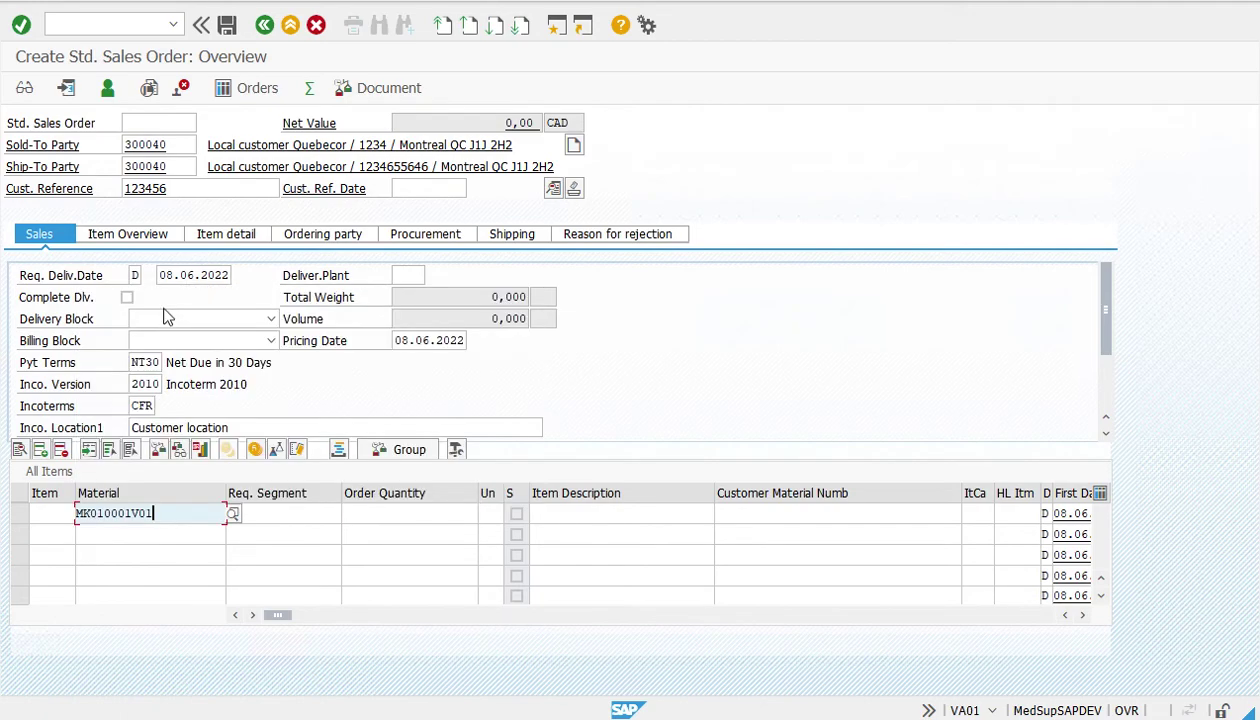
{"action": "left_click", "coordinate": [409, 514]}
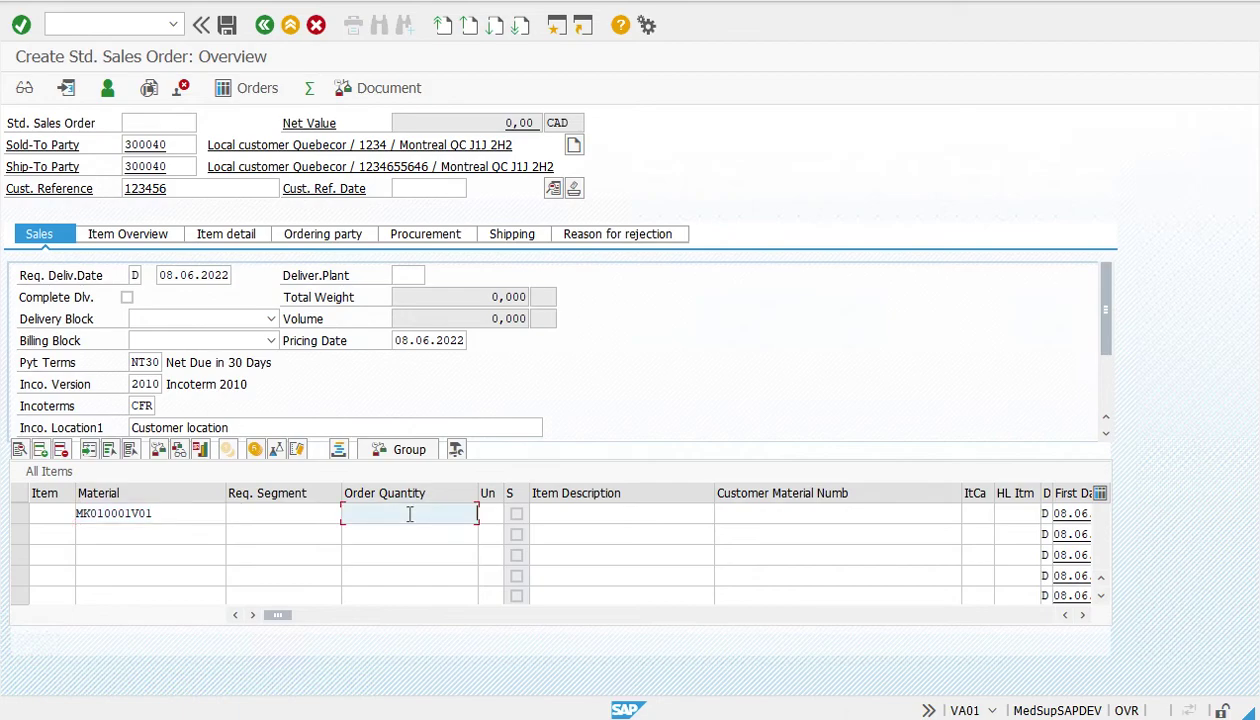
{"action": "type", "text": "1"}
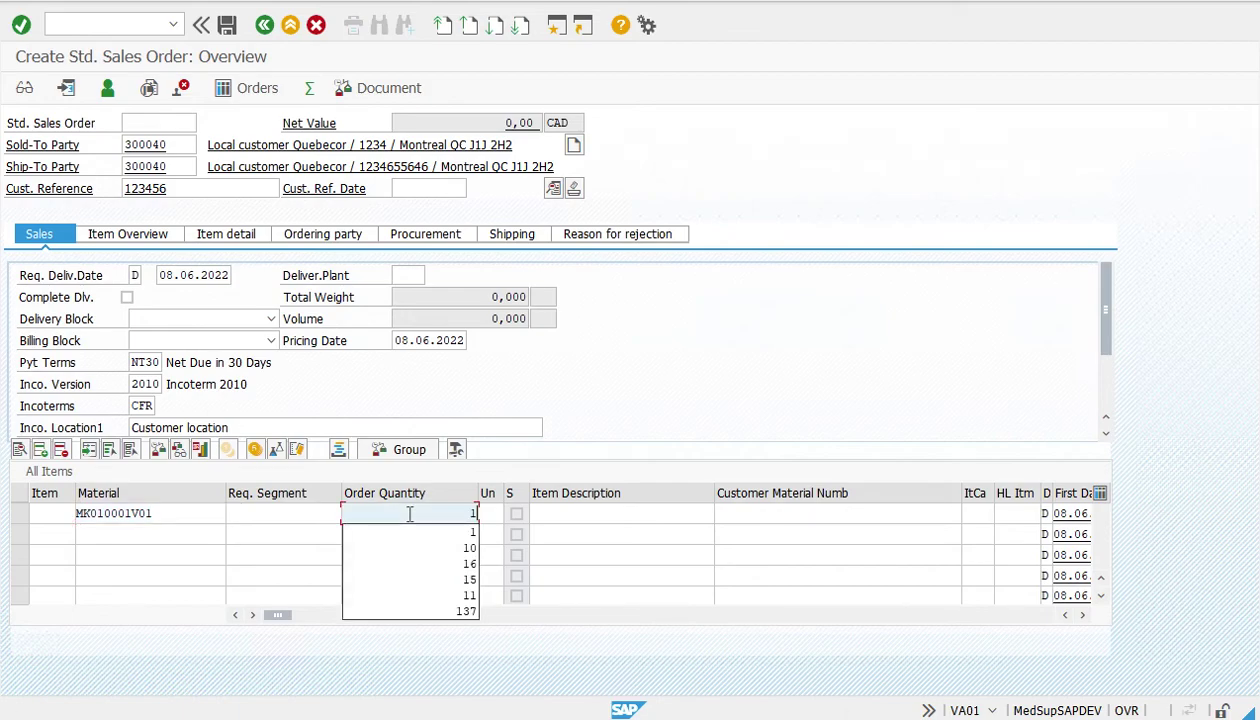
{"action": "key", "text": "Return"}
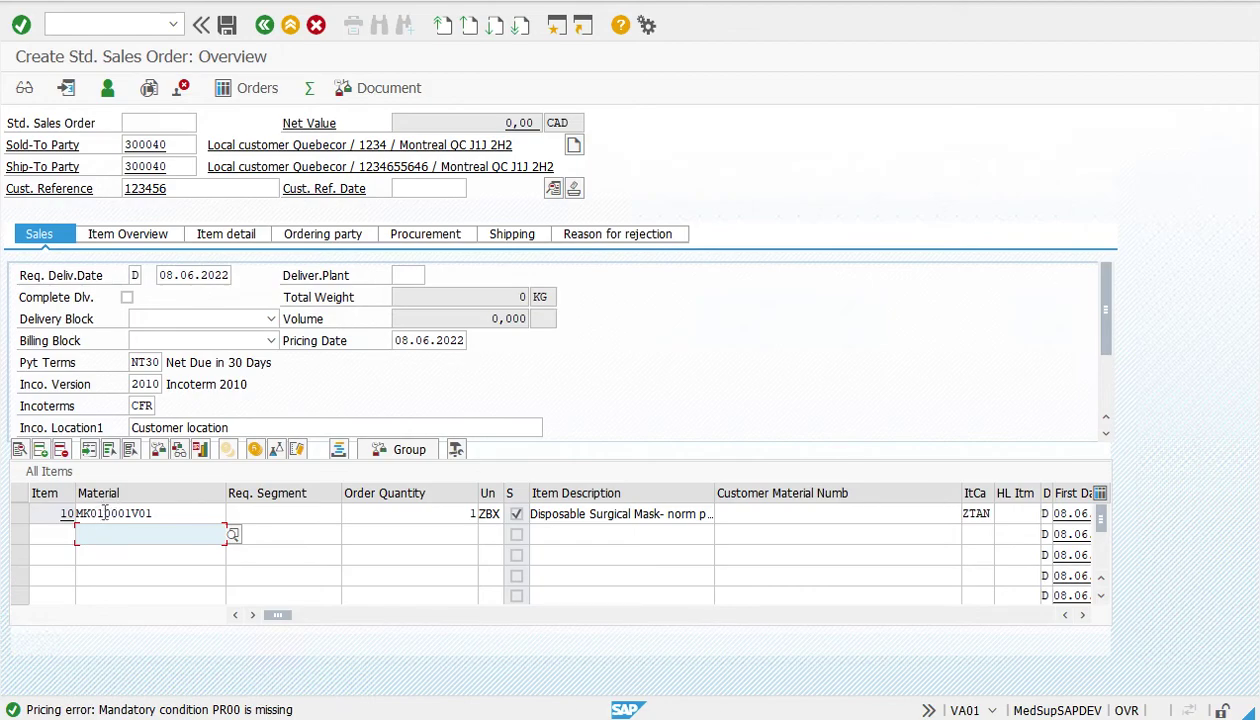
{"action": "left_click", "coordinate": [107, 513]}
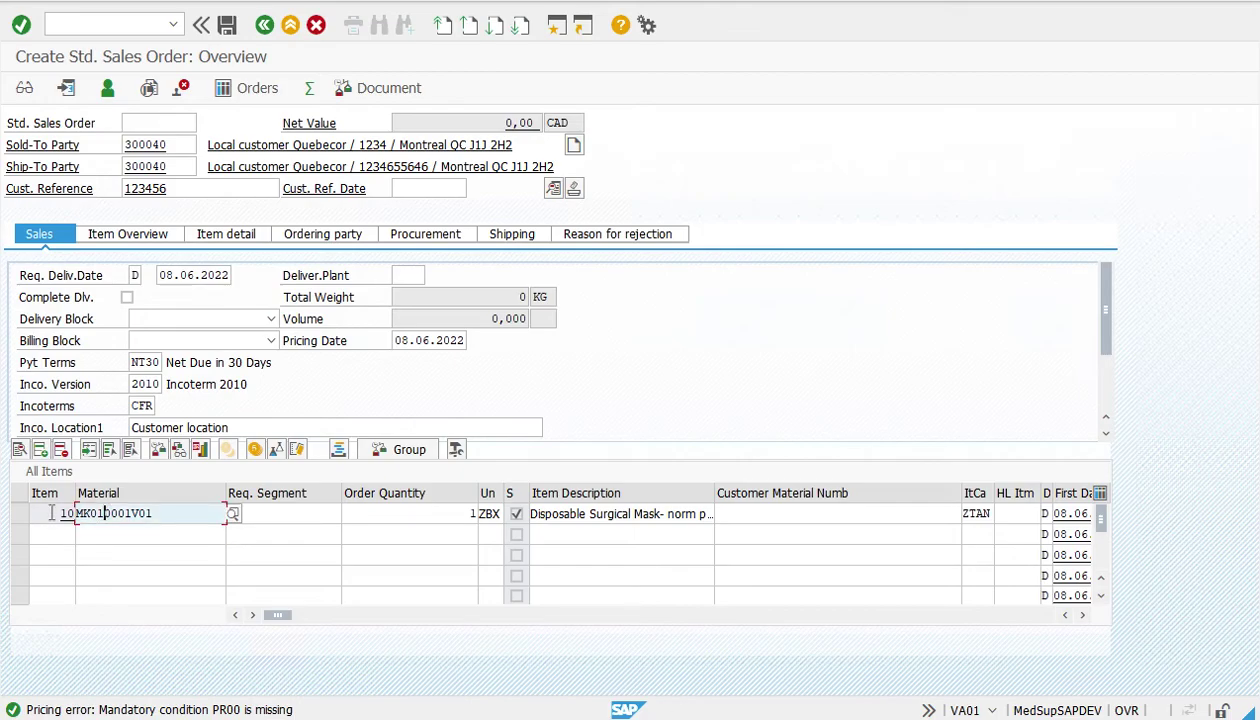
In item 10's Shipping data, set plant DM01, shipping point MG01 and storage location MG01
{"action": "double_click", "coordinate": [134, 513]}
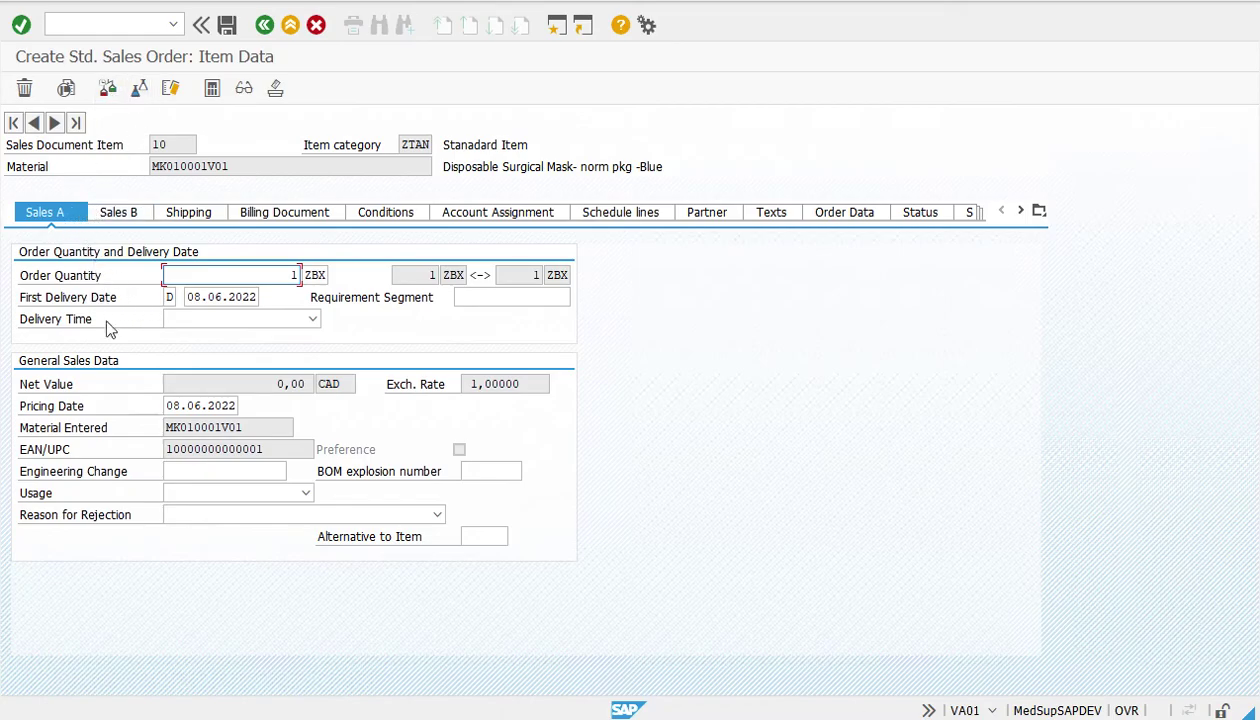
{"action": "left_click", "coordinate": [124, 213]}
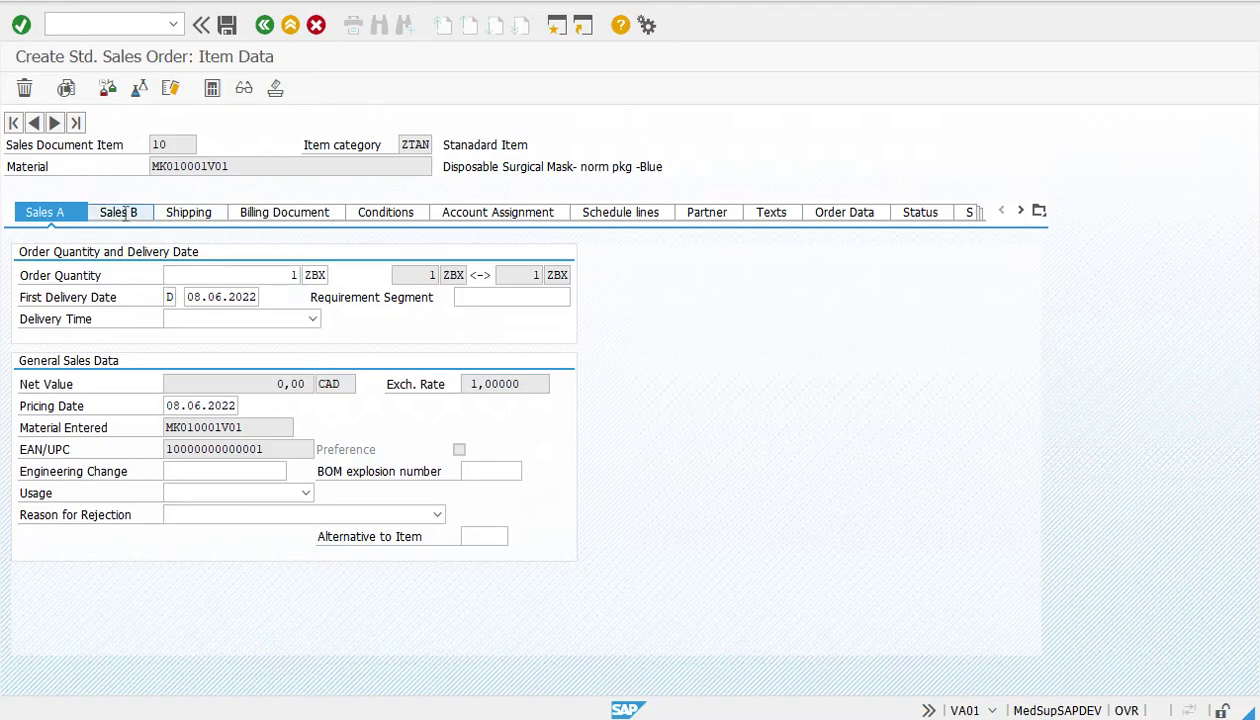
{"action": "left_click", "coordinate": [189, 213]}
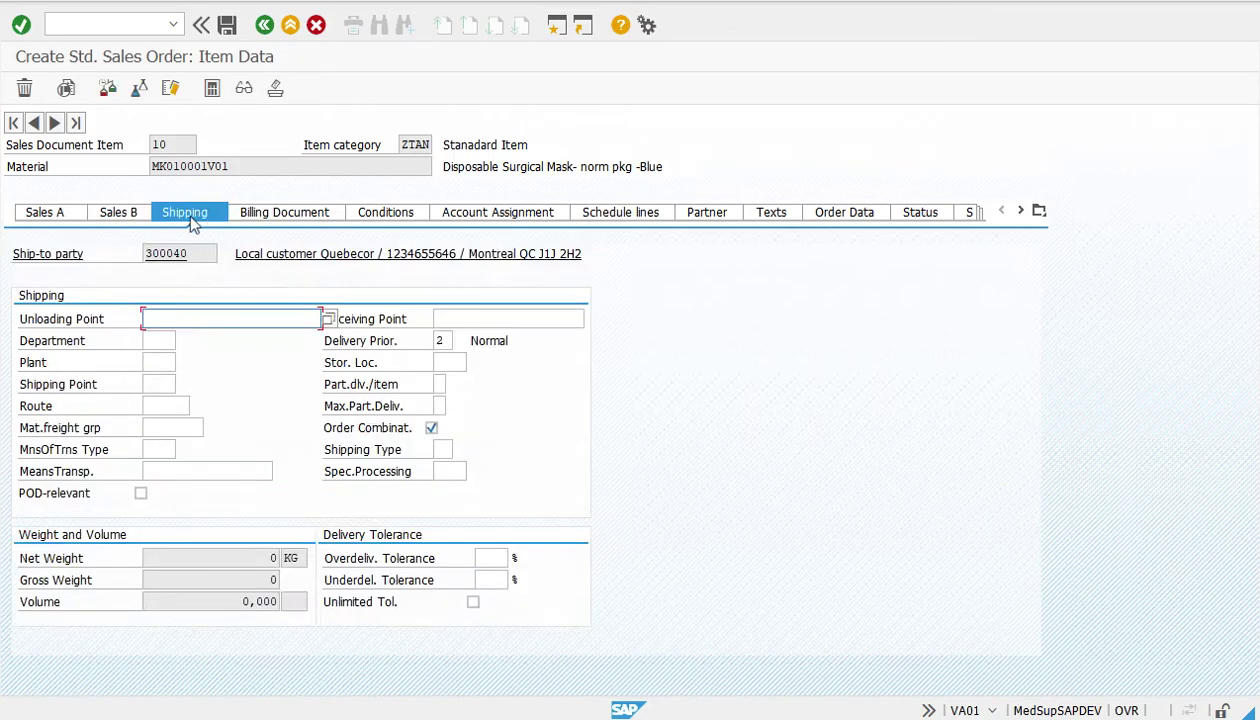
{"action": "left_click", "coordinate": [161, 362]}
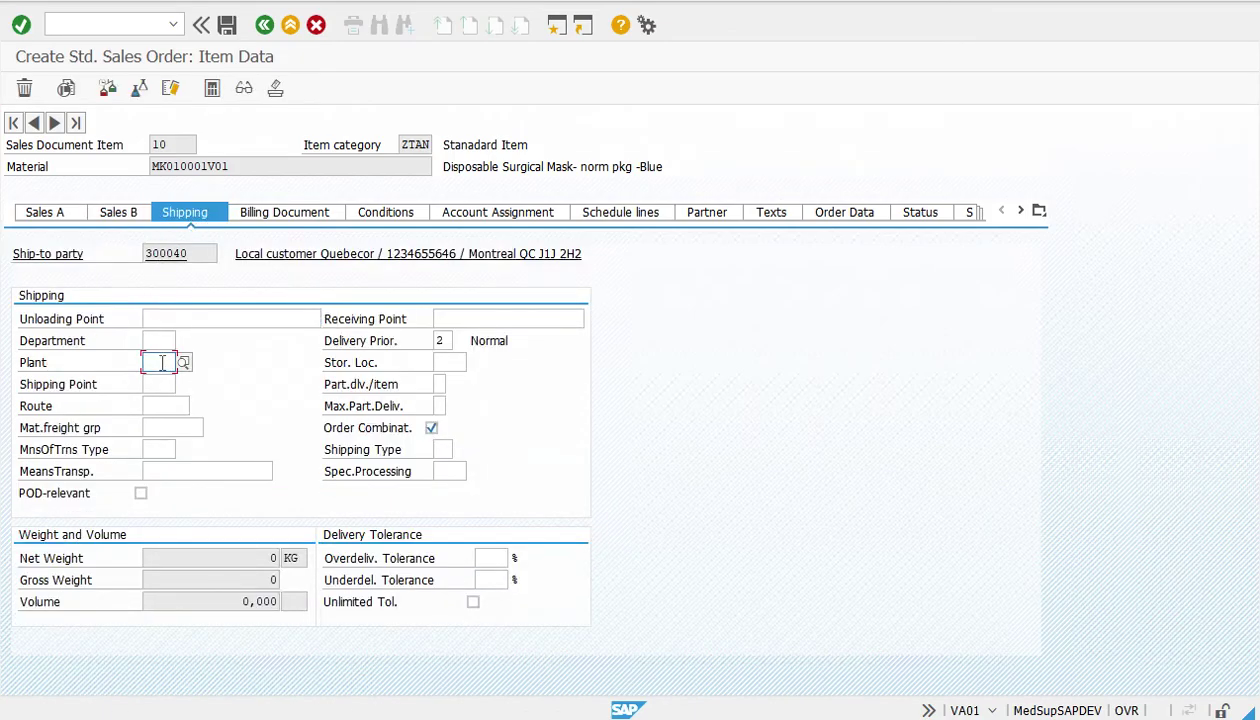
{"action": "type", "text": "D"}
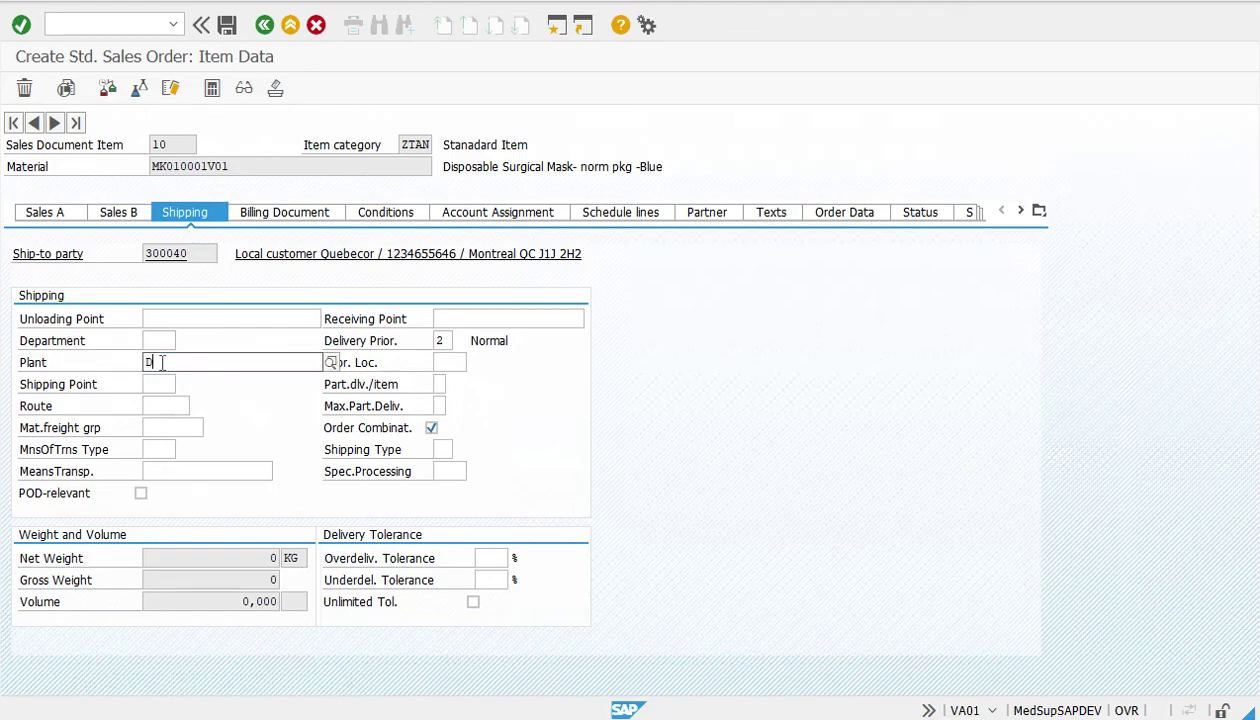
{"action": "left_click", "coordinate": [165, 399]}
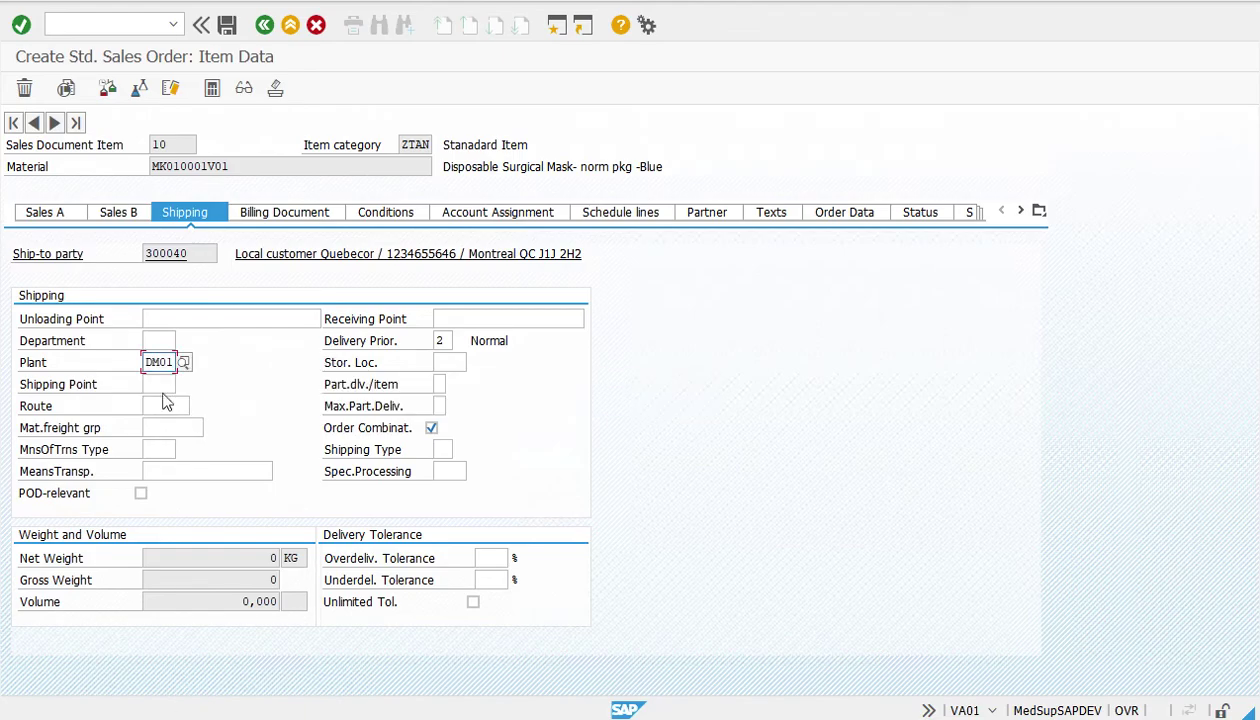
{"action": "type", "text": "m"}
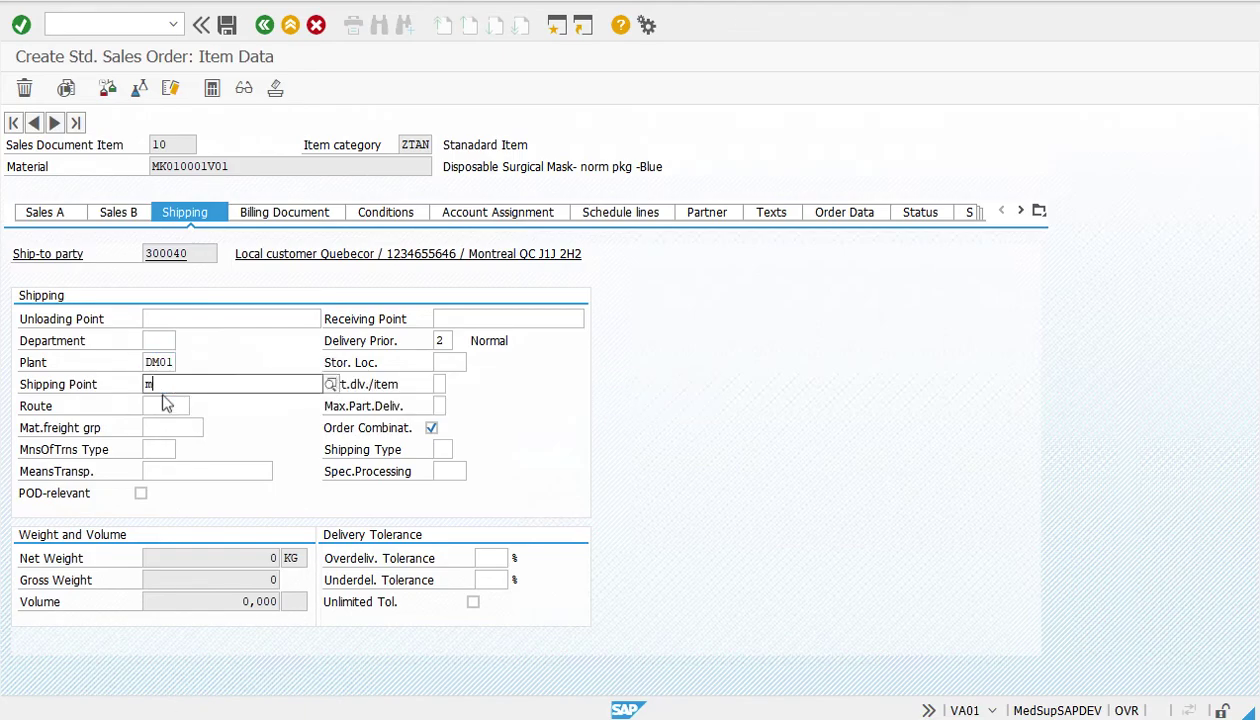
{"action": "left_click", "coordinate": [183, 429]}
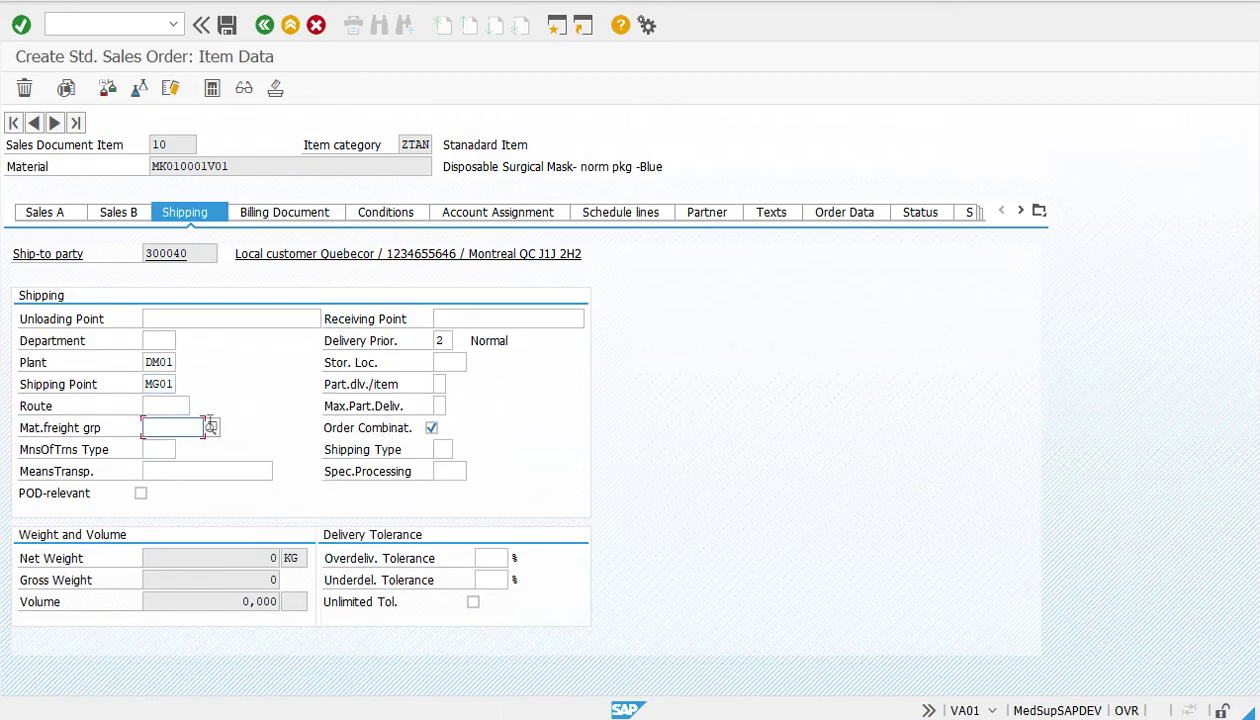
{"action": "left_click", "coordinate": [457, 363]}
{"action": "type", "text": "m"}
{"action": "left_click", "coordinate": [465, 394]}
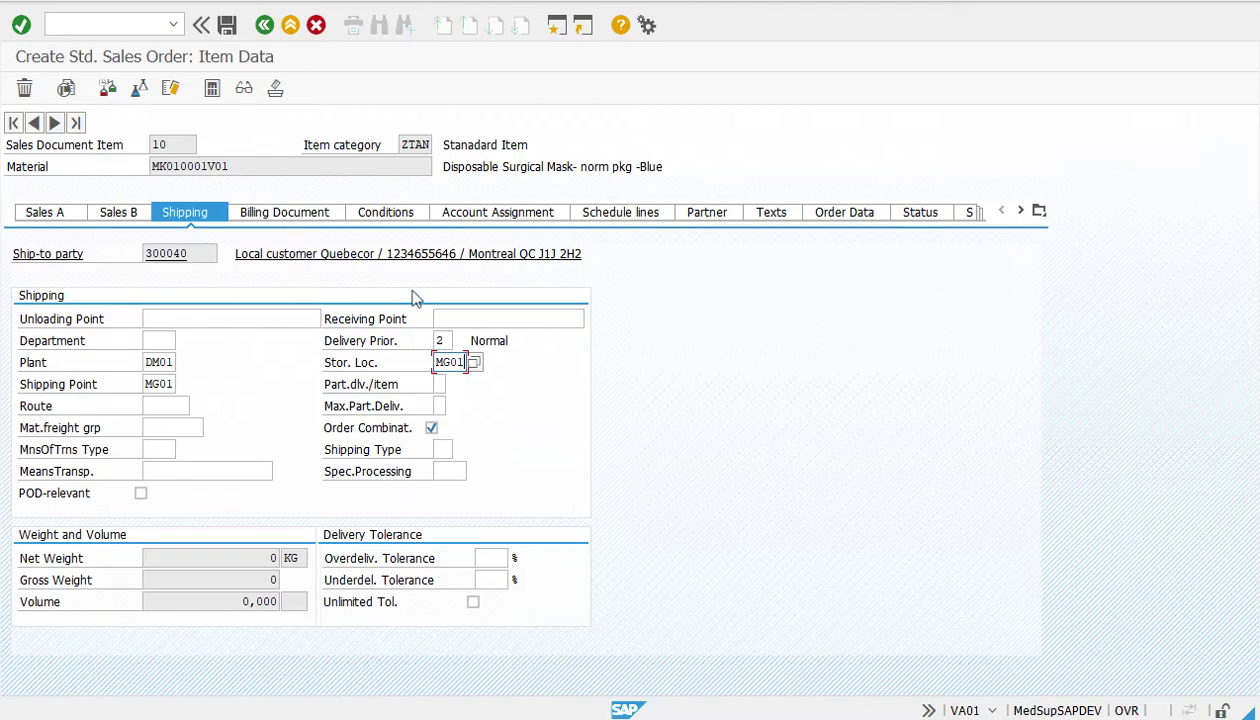
Give item 10 a PR00 condition amount of 4 CAD, then return to the overview
{"action": "left_click", "coordinate": [388, 218]}
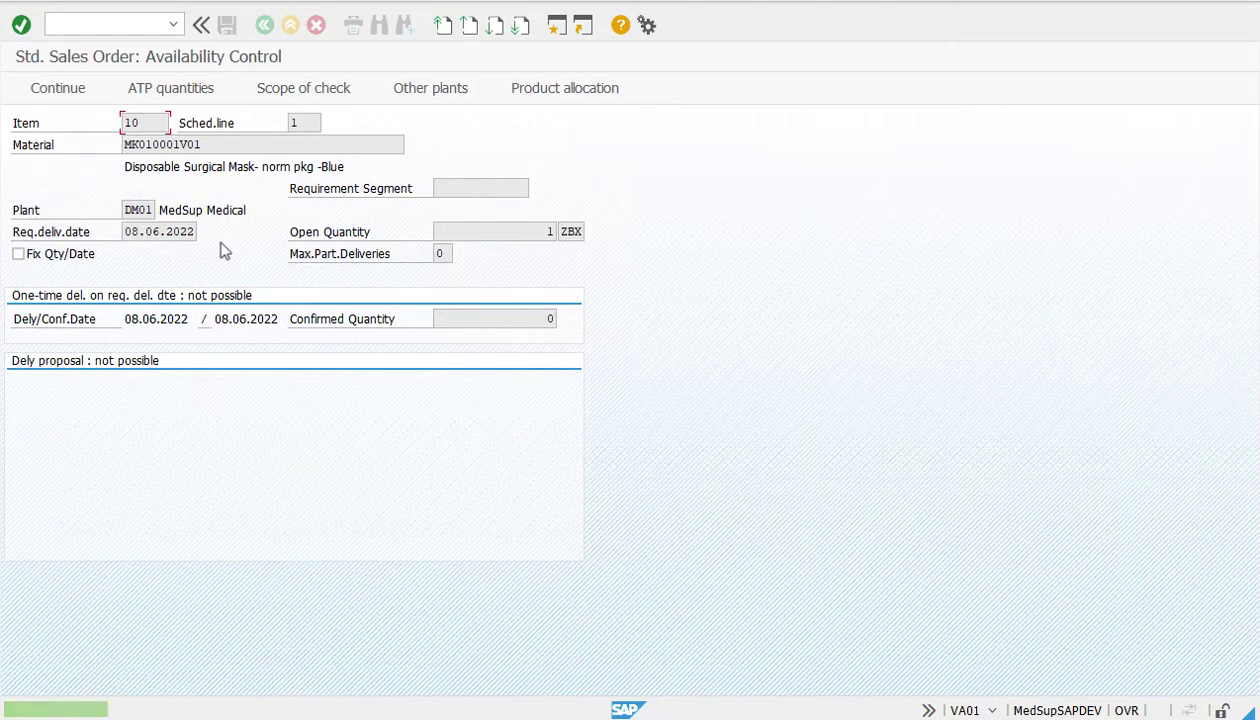
{"action": "left_click", "coordinate": [60, 90]}
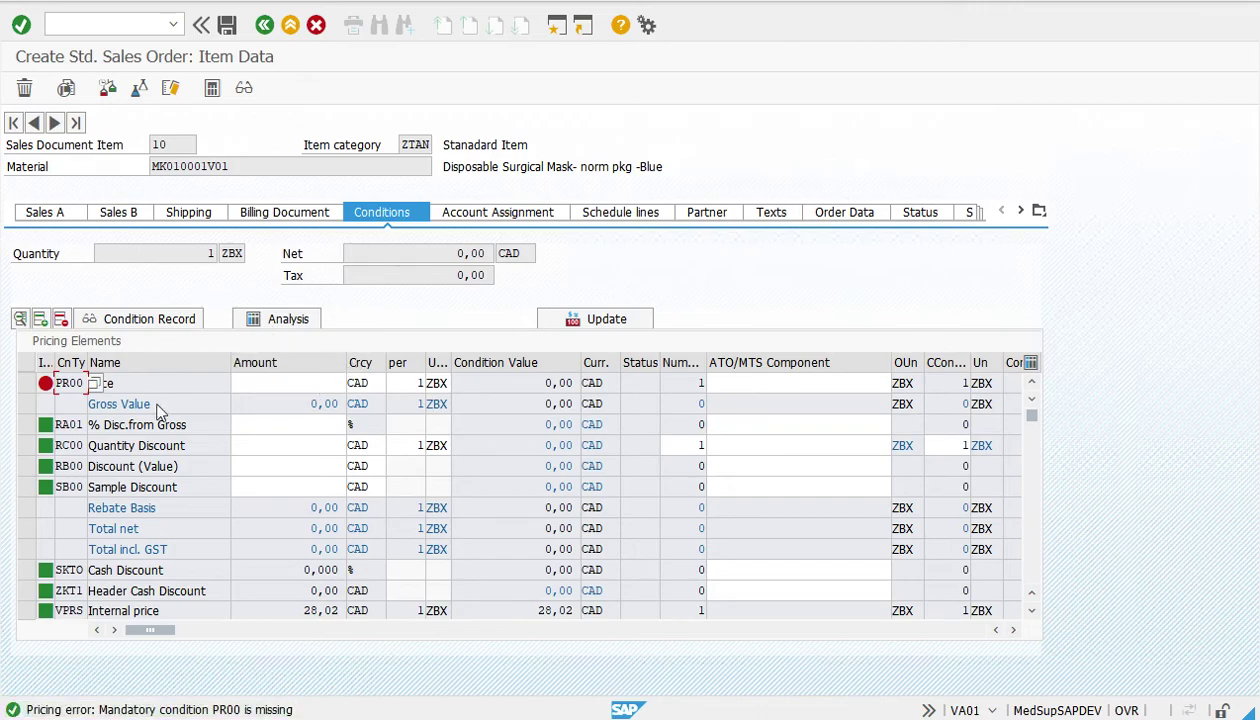
{"action": "left_click", "coordinate": [300, 390]}
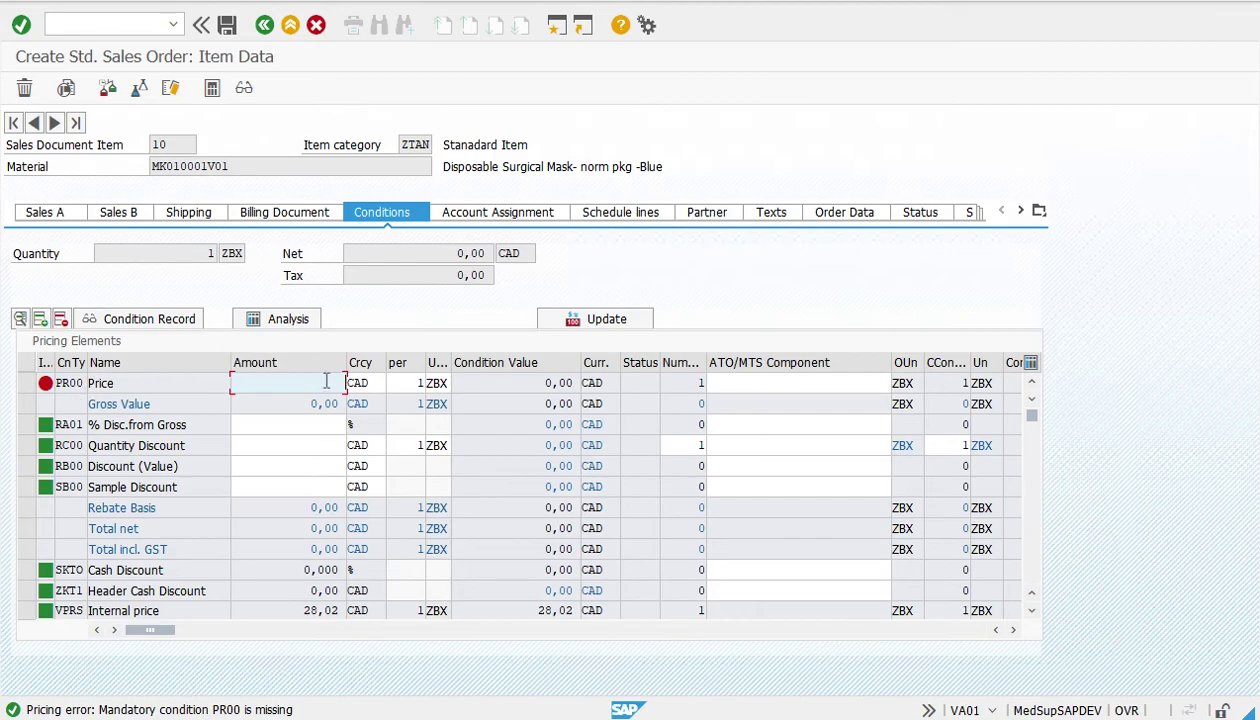
{"action": "type", "text": "4"}
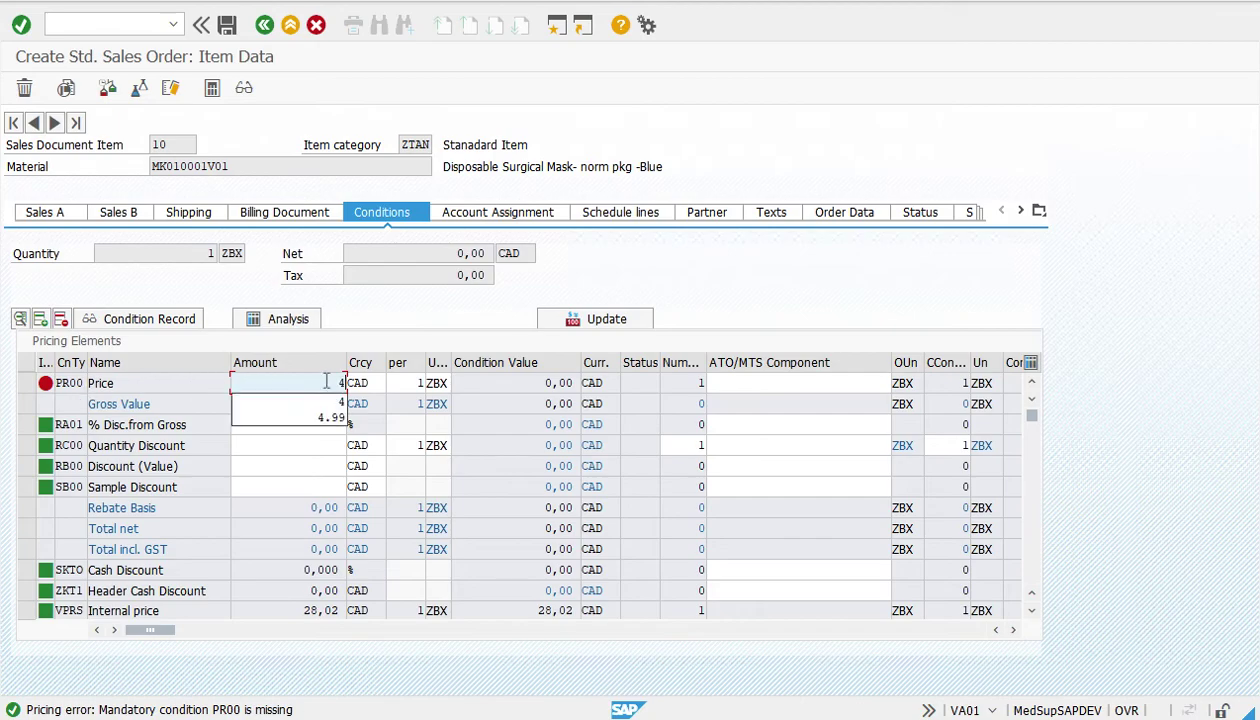
{"action": "key", "text": "Return"}
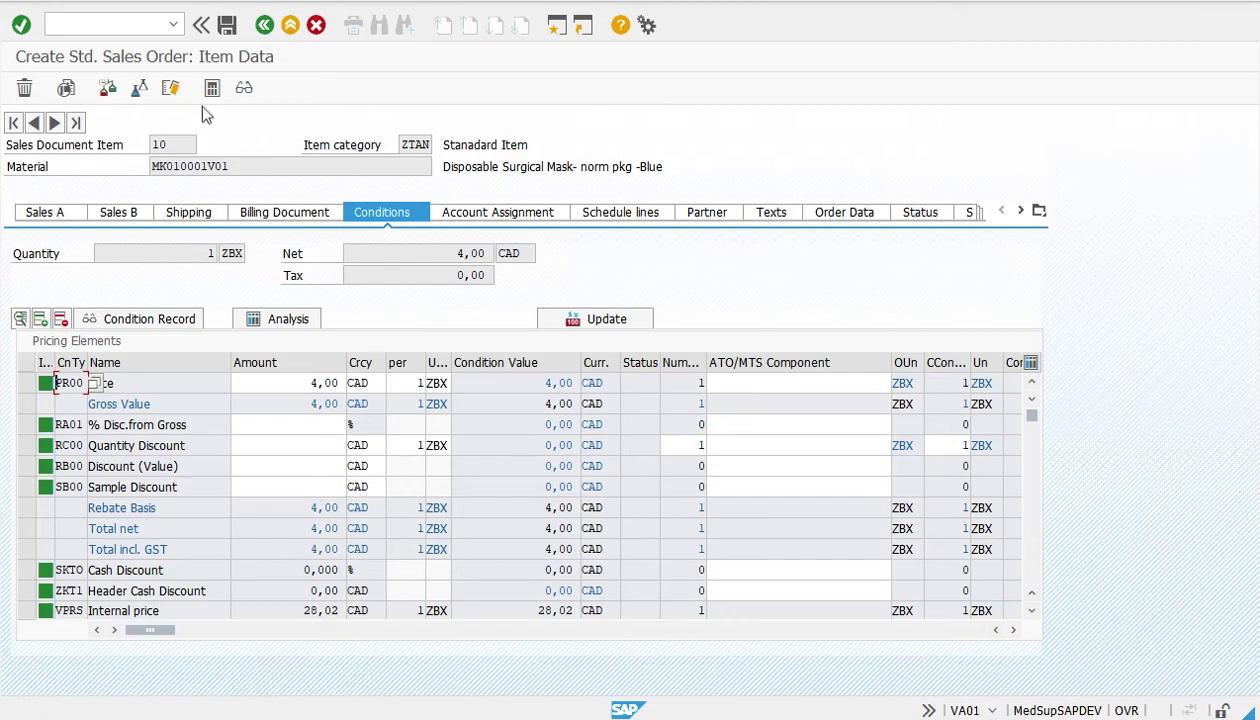
{"action": "left_click", "coordinate": [265, 28]}
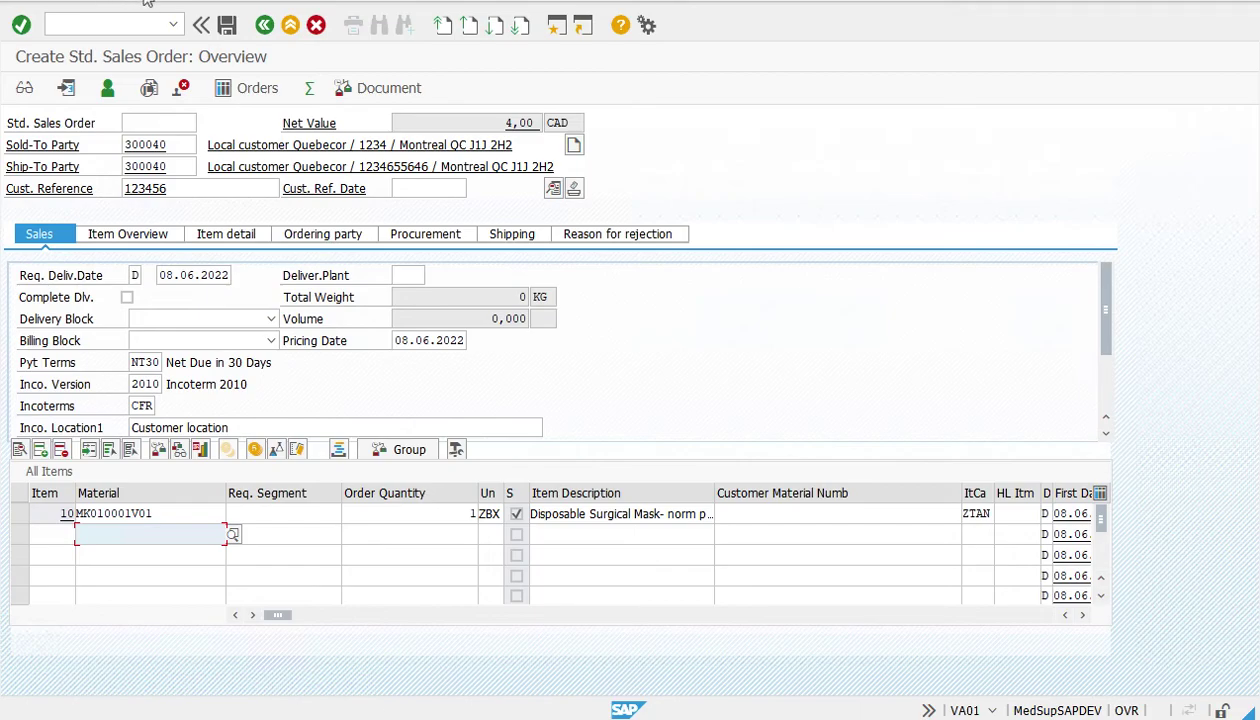
Run Edit > Incompletion Log to confirm the order is complete
{"action": "left_click", "coordinate": [147, 2]}
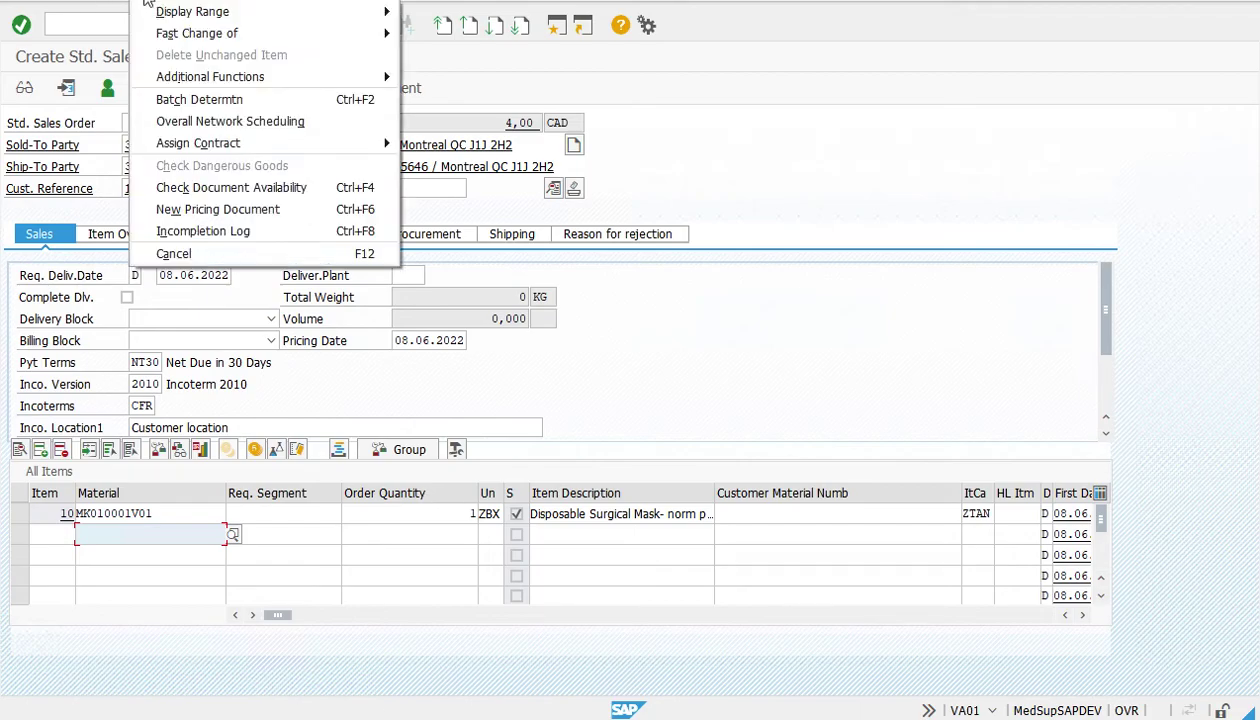
{"action": "left_click", "coordinate": [184, 234]}
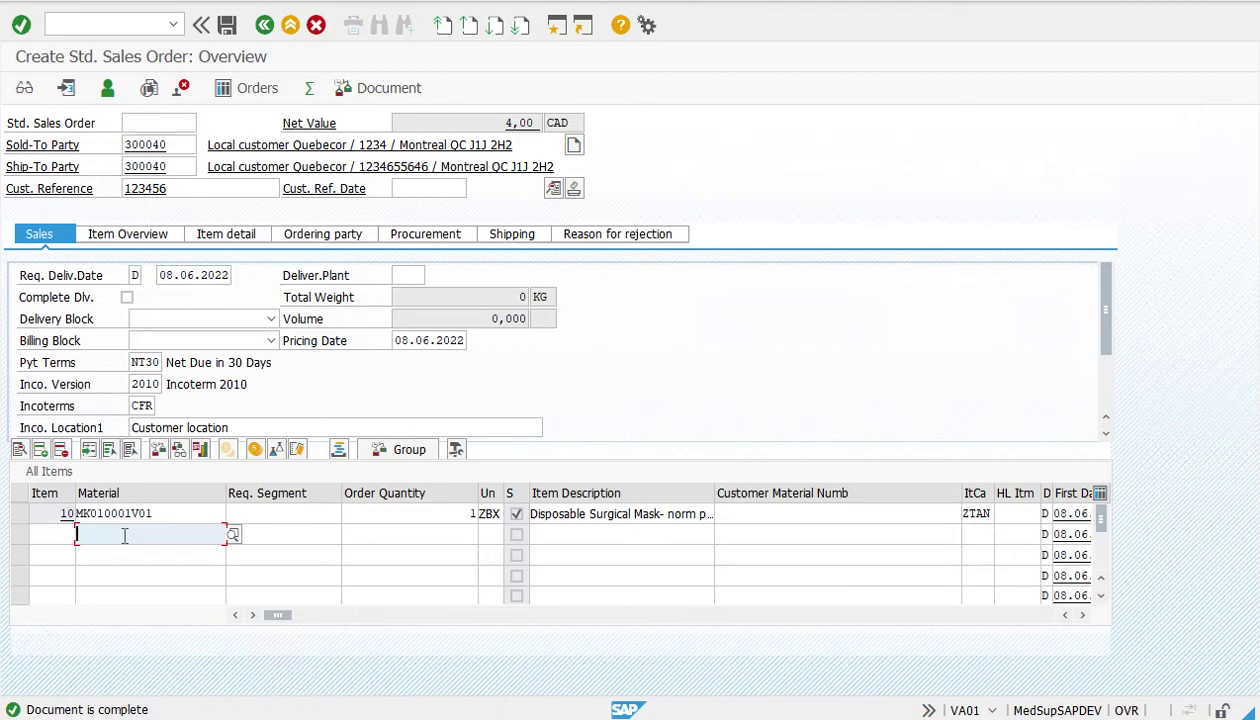
Add item 20 with material MK010003V01 and order quantity 2
{"action": "type", "text": "k"}
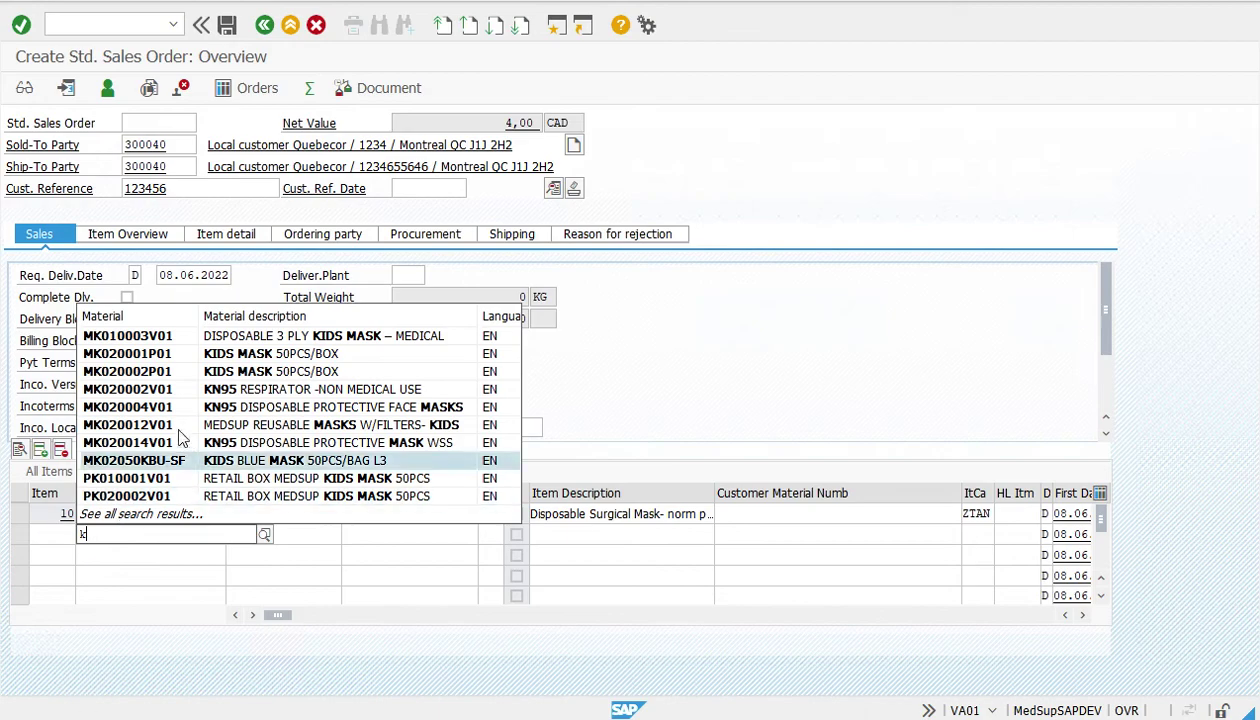
{"action": "left_click", "coordinate": [148, 340]}
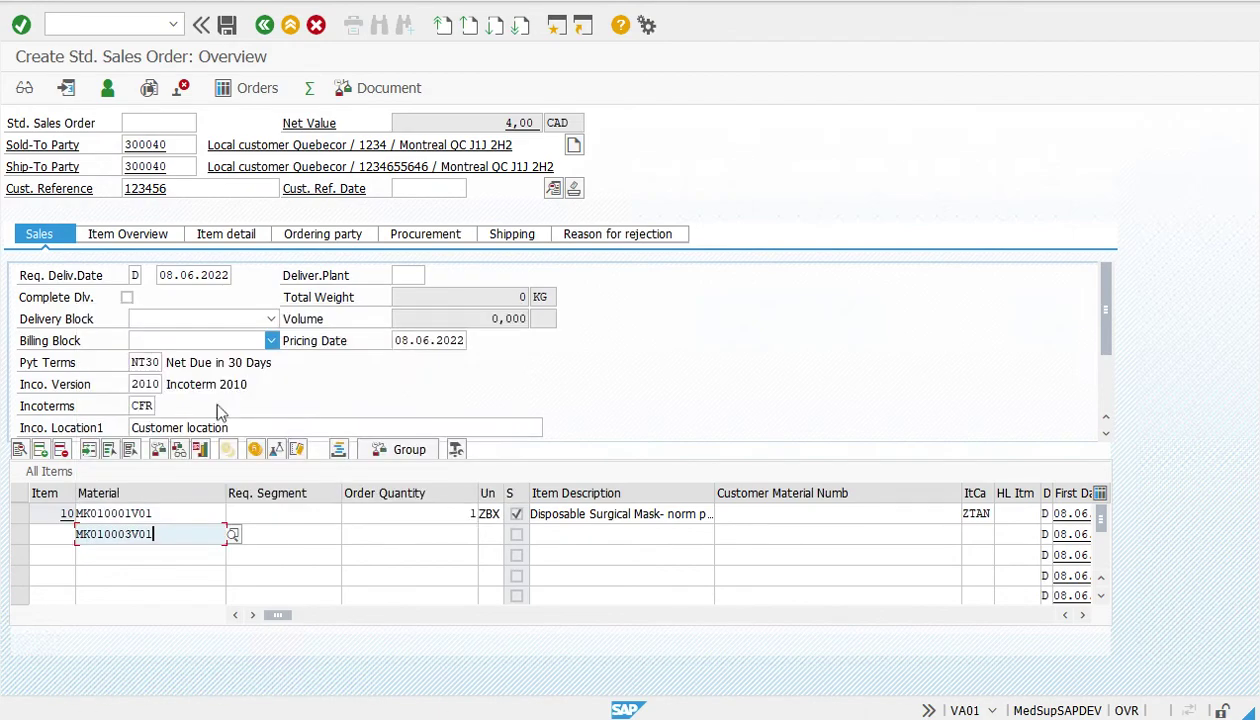
{"action": "left_click", "coordinate": [440, 533]}
{"action": "type", "text": "2"}
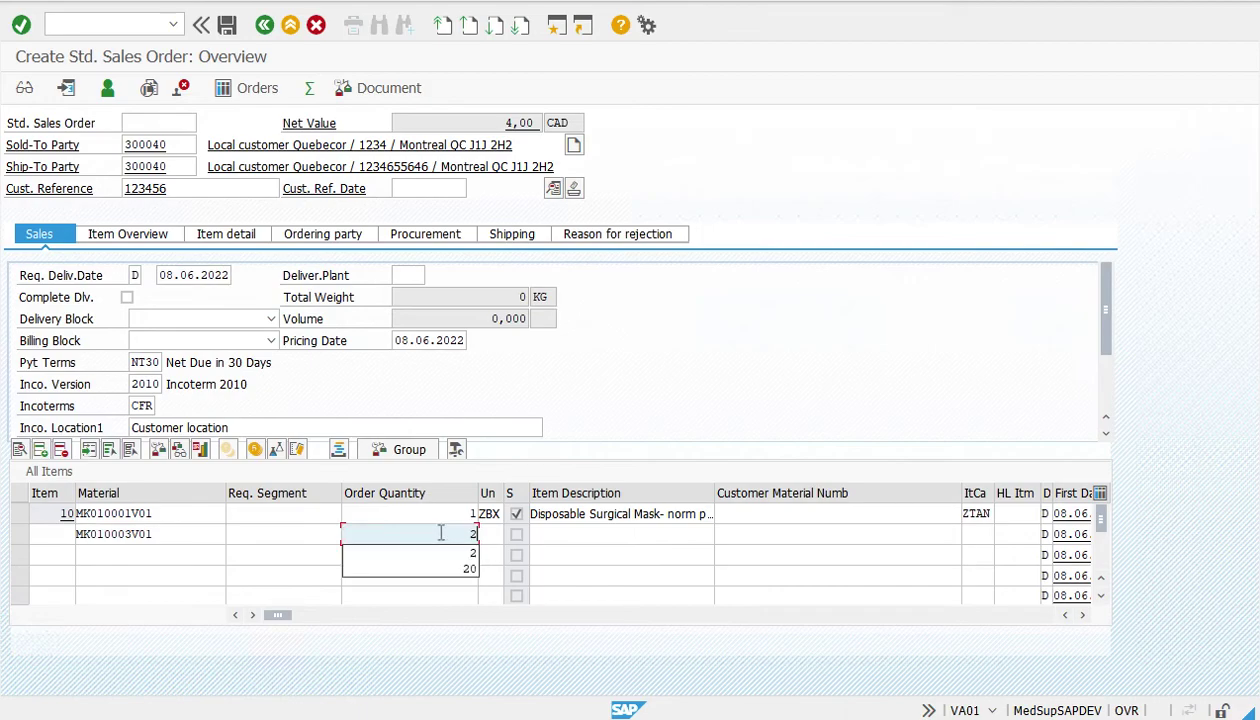
{"action": "key", "text": "Return"}
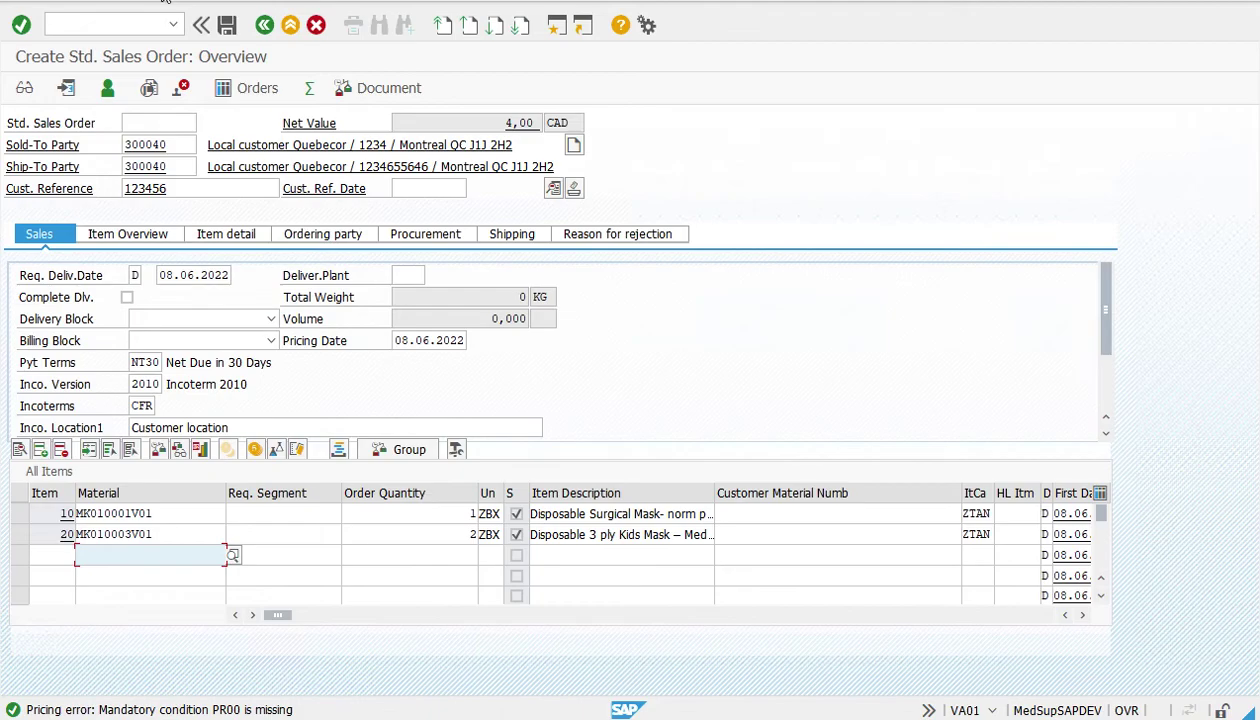
Check the incompletion log for item 20, then return to the overview
{"action": "left_click", "coordinate": [168, 5]}
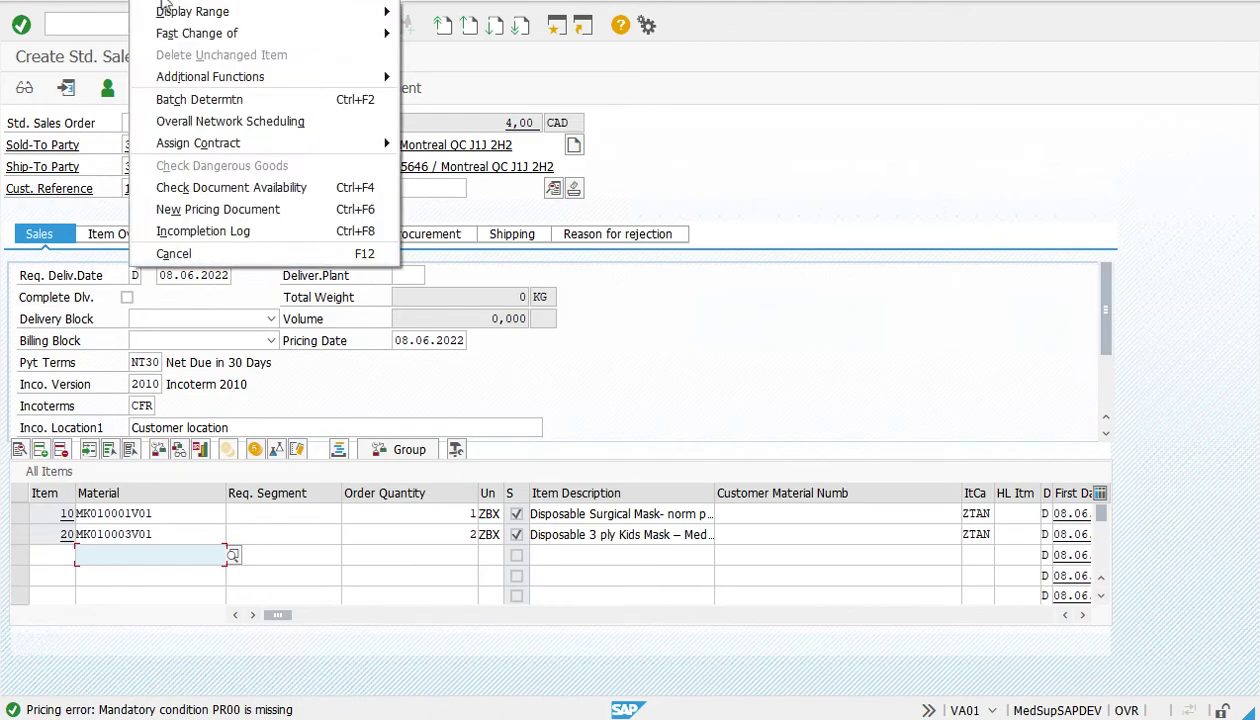
{"action": "left_click", "coordinate": [200, 233]}
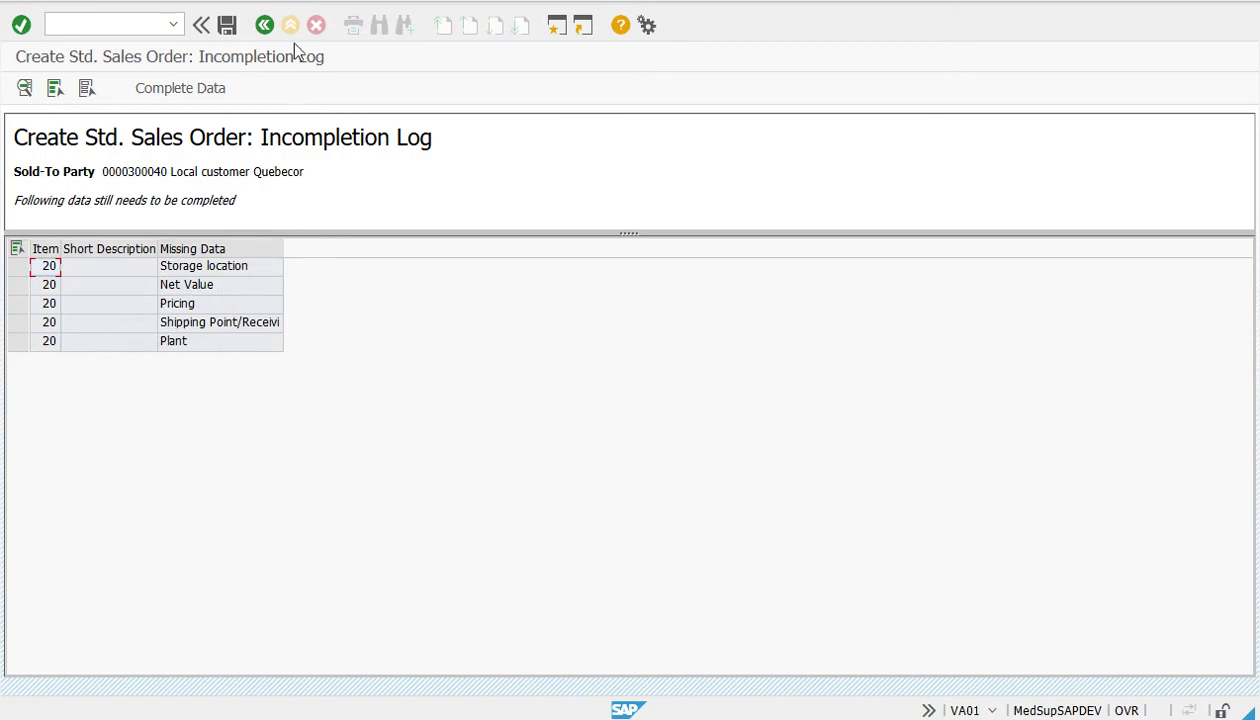
{"action": "left_click", "coordinate": [265, 27]}
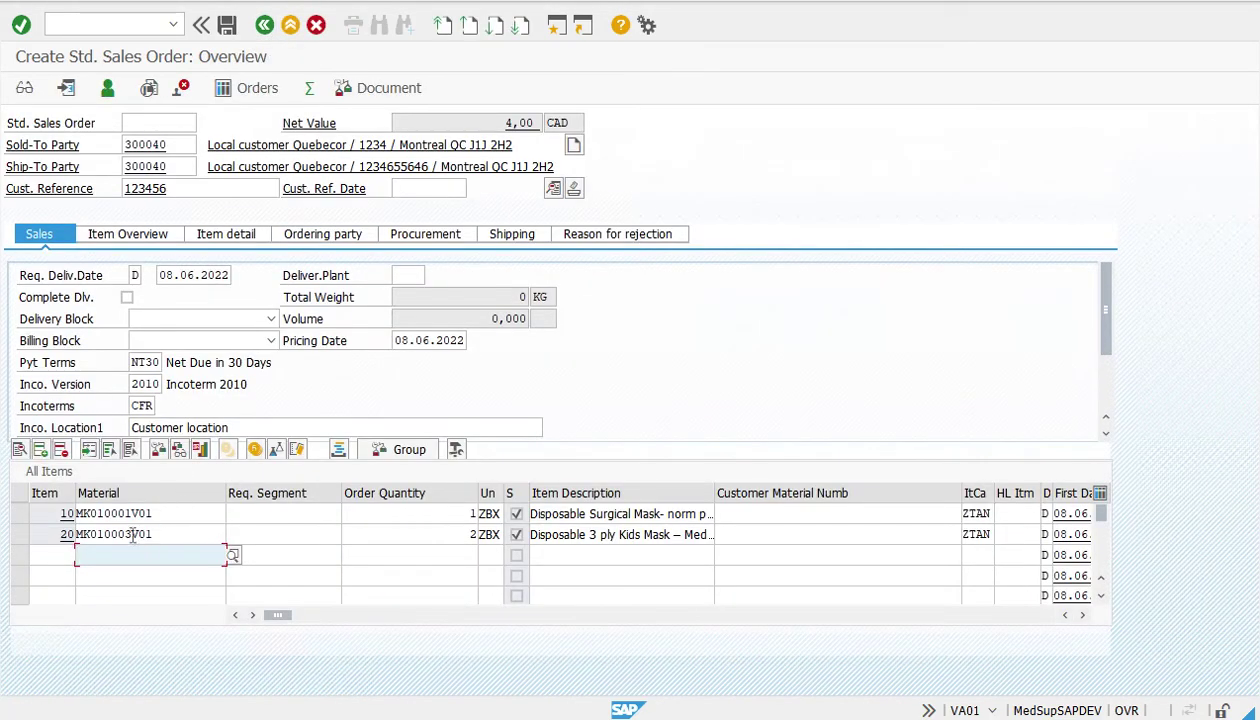
Give item 20 plant DM01, shipping point MG01 and storage location MG01
{"action": "double_click", "coordinate": [135, 541]}
{"action": "left_click", "coordinate": [186, 212]}
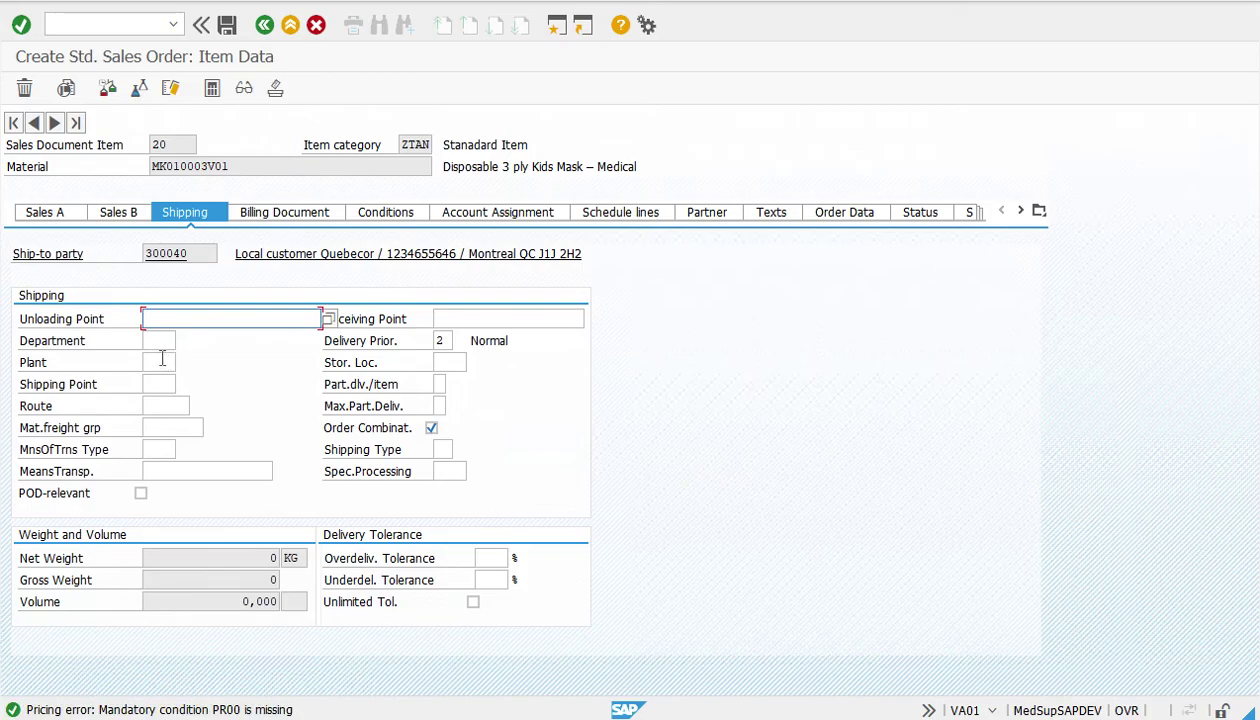
{"action": "left_click", "coordinate": [163, 362]}
{"action": "type", "text": "d"}
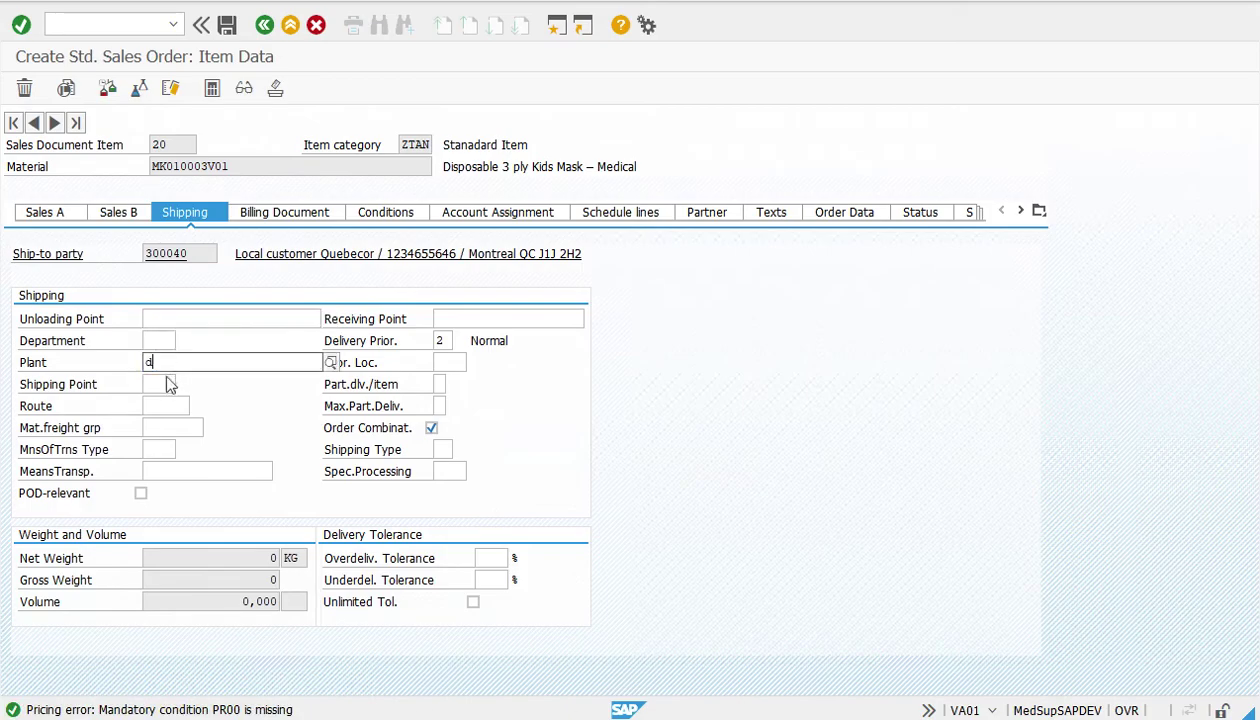
{"action": "left_click", "coordinate": [163, 404]}
{"action": "left_click", "coordinate": [163, 384]}
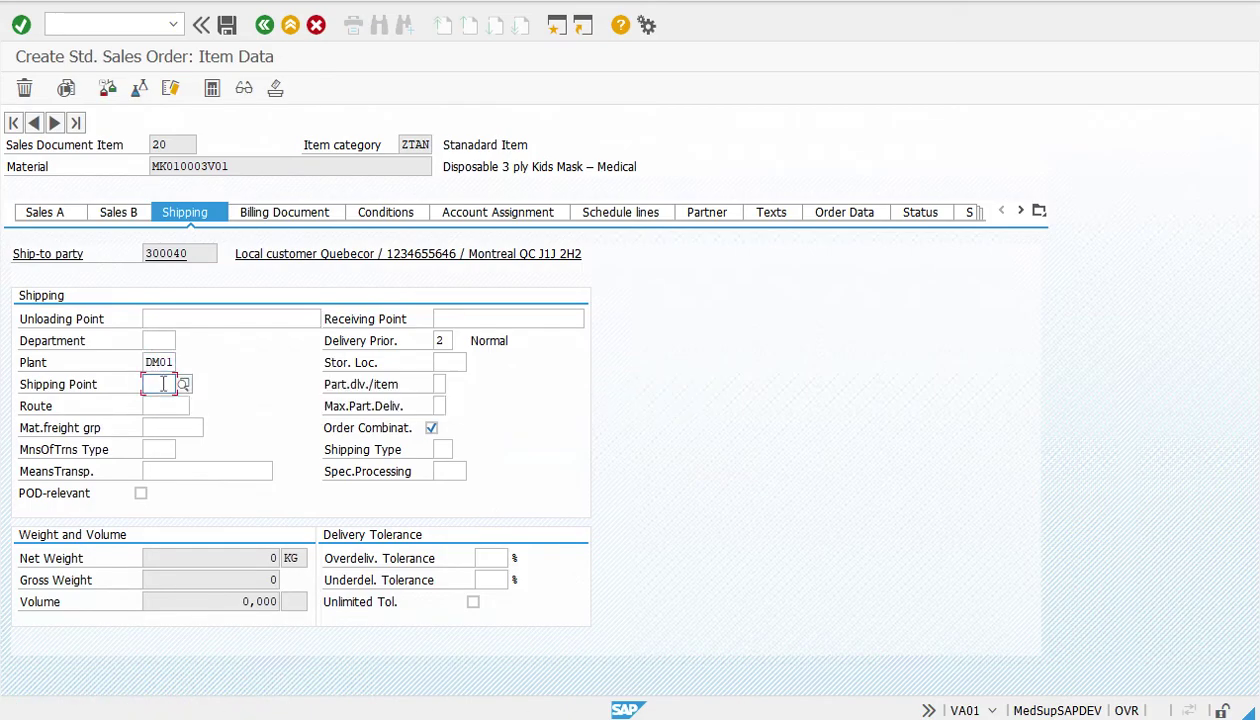
{"action": "type", "text": "m"}
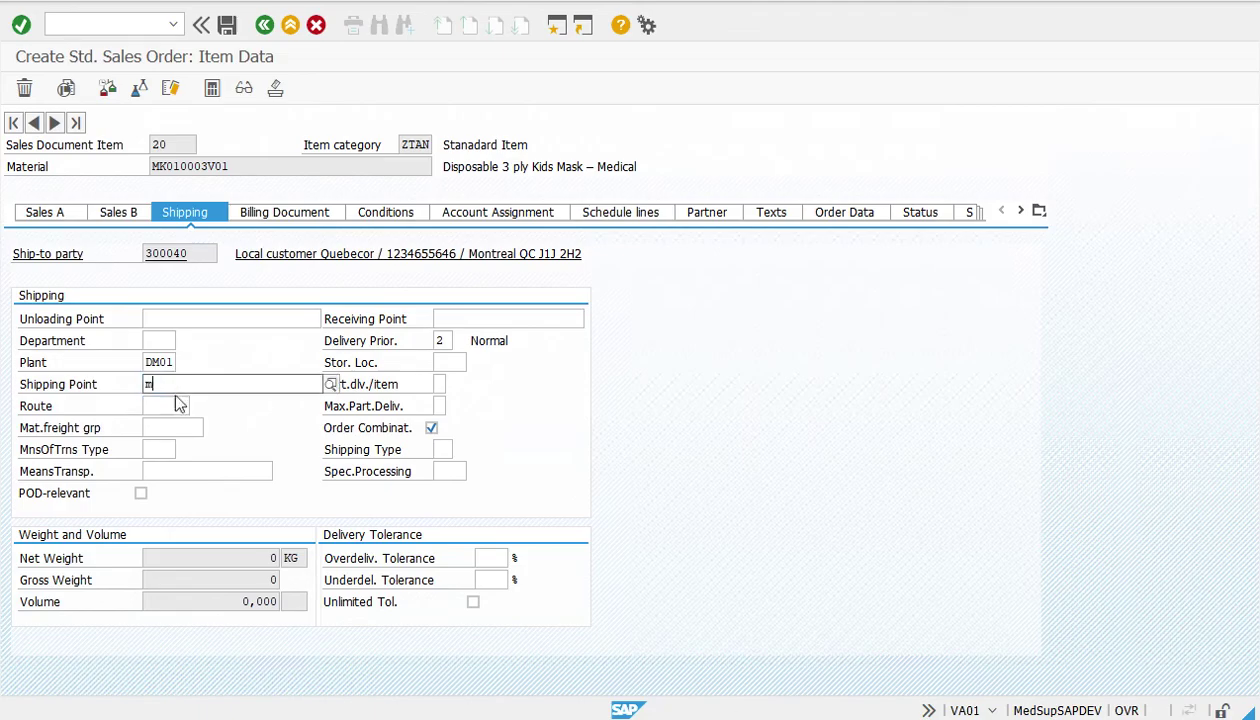
{"action": "left_click", "coordinate": [185, 425]}
{"action": "left_click", "coordinate": [448, 362]}
{"action": "type", "text": "m"}
{"action": "left_click", "coordinate": [452, 380]}
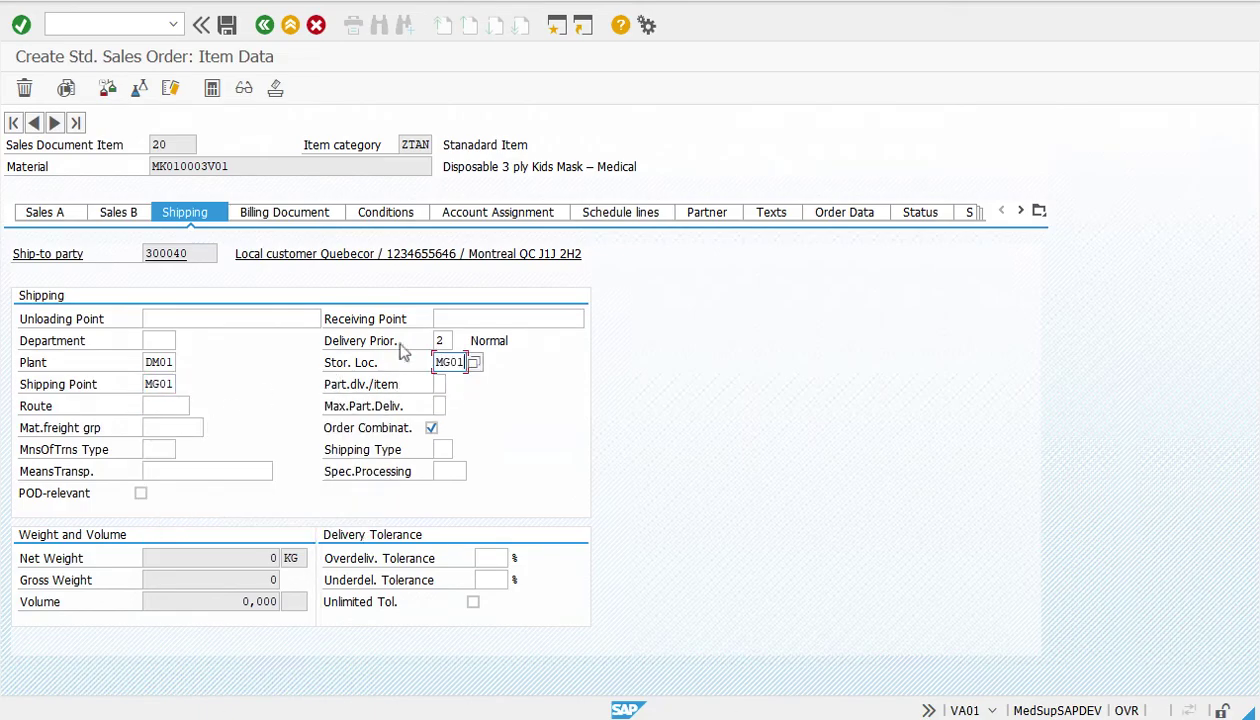
Enter a PR00 price of 5 for item 20, bringing the order to 14,00 CAD
{"action": "left_click", "coordinate": [378, 213]}
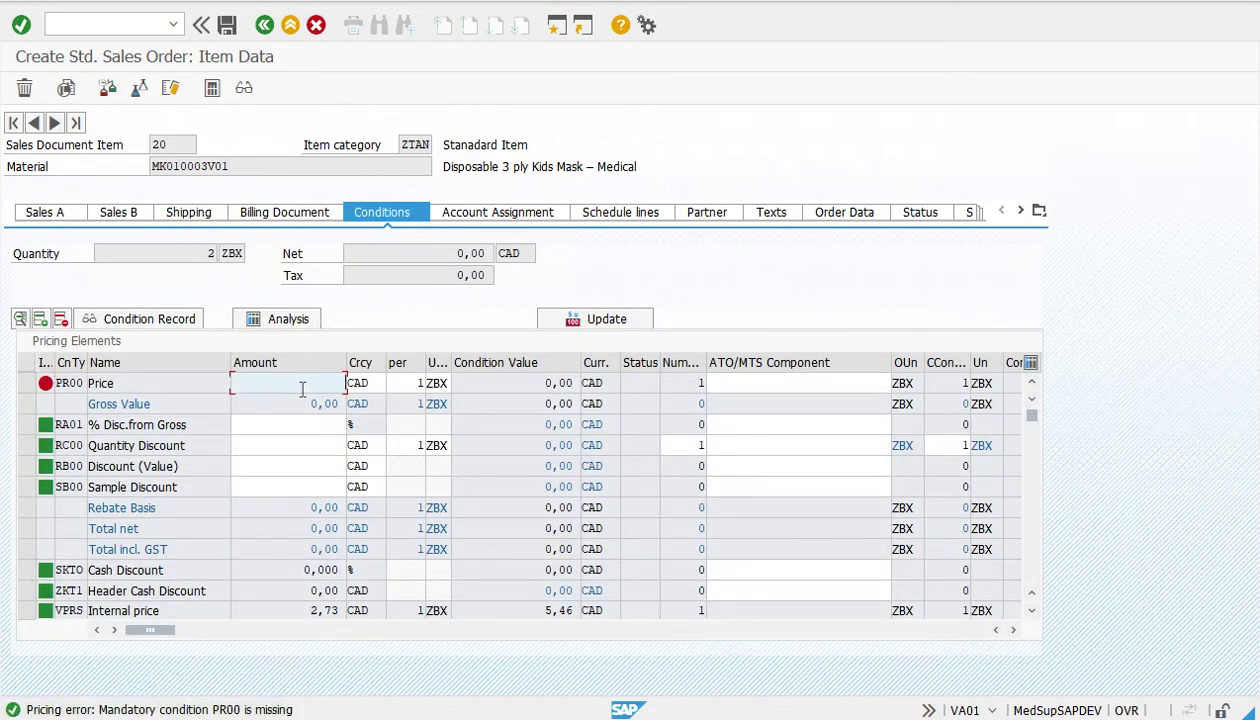
{"action": "type", "text": "5"}
{"action": "key", "text": "Return"}
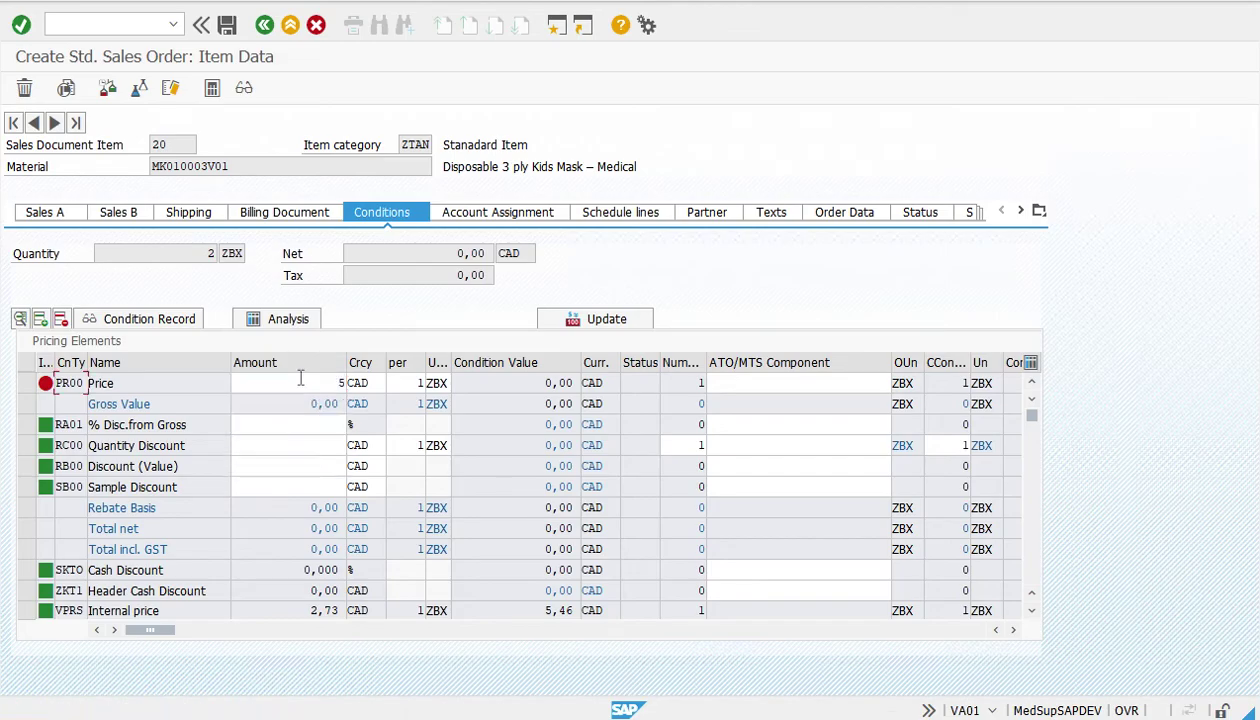
{"action": "left_click", "coordinate": [264, 24]}
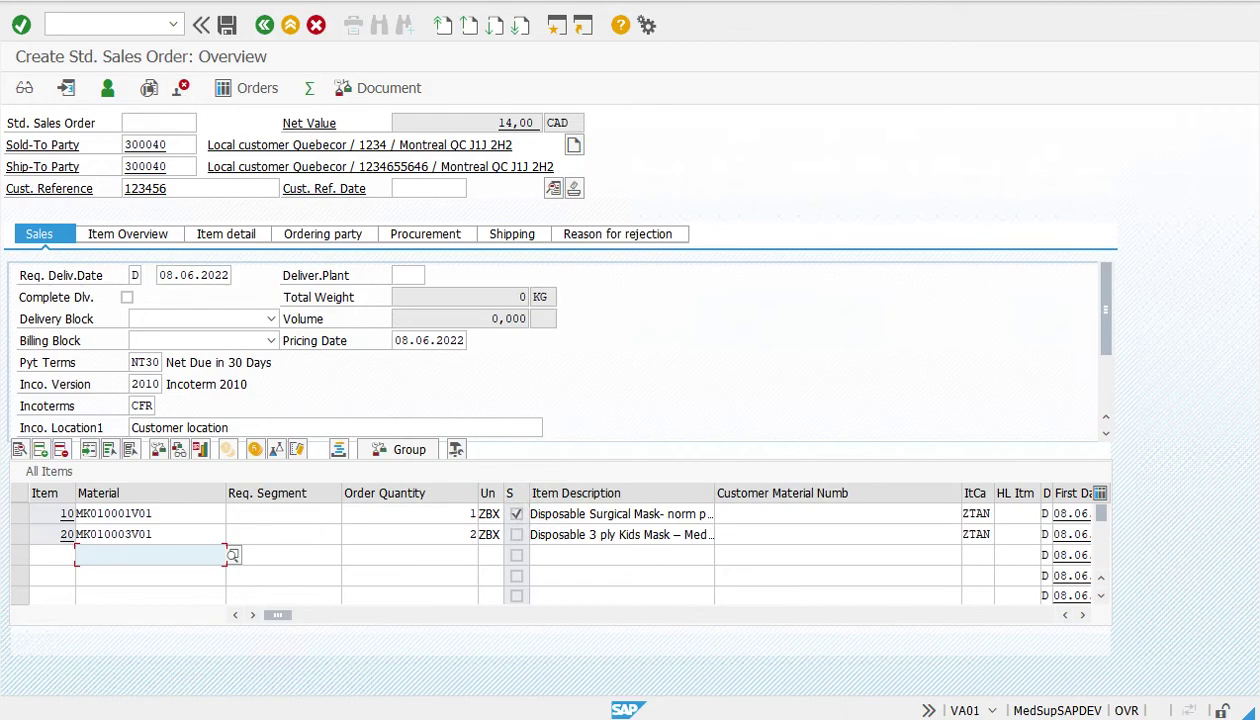
{"action": "left_click", "coordinate": [160, 3]}
Run the incompletion check, save the order, and read its number 5646 from the confirmation
{"action": "left_click", "coordinate": [205, 232]}
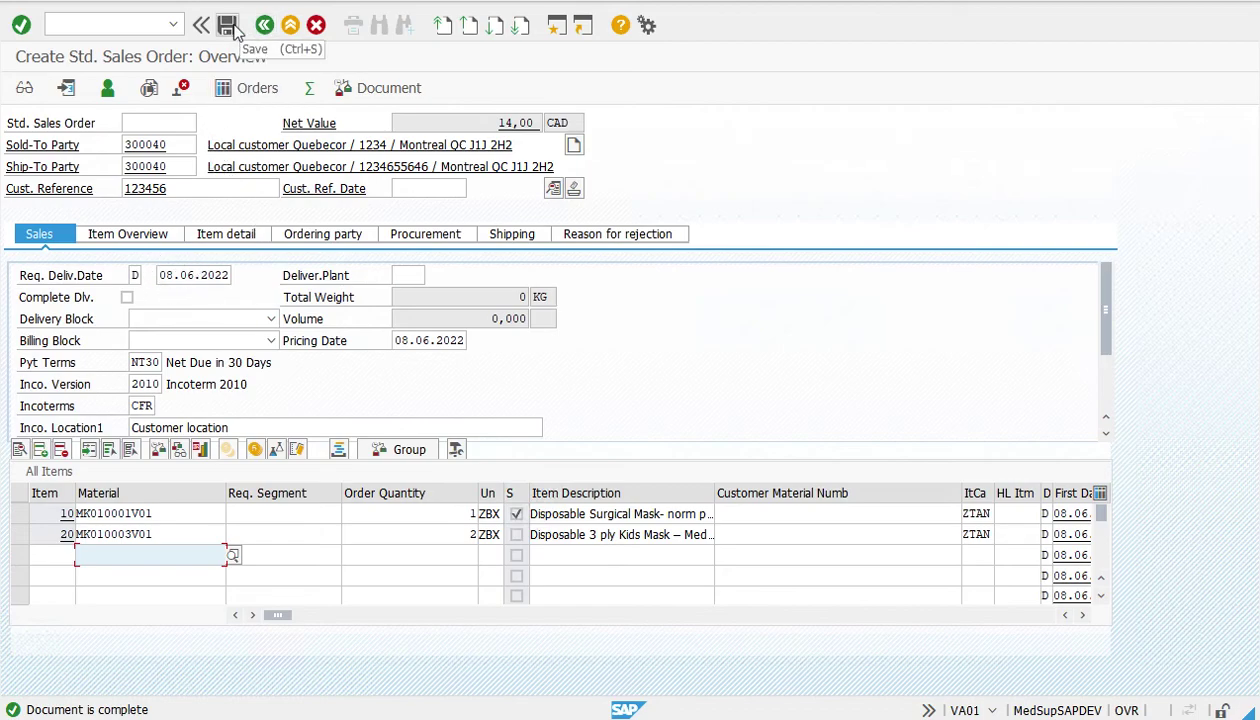
{"action": "left_click", "coordinate": [228, 26]}
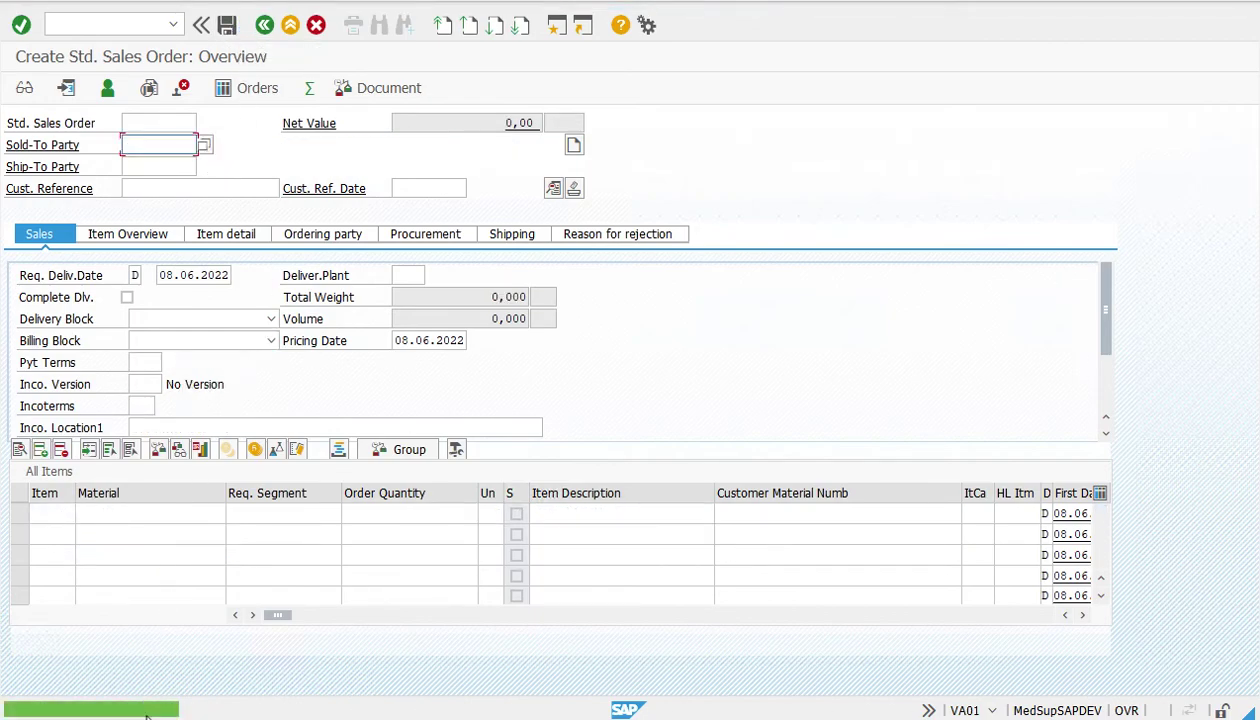
{"action": "double_click", "coordinate": [127, 709]}
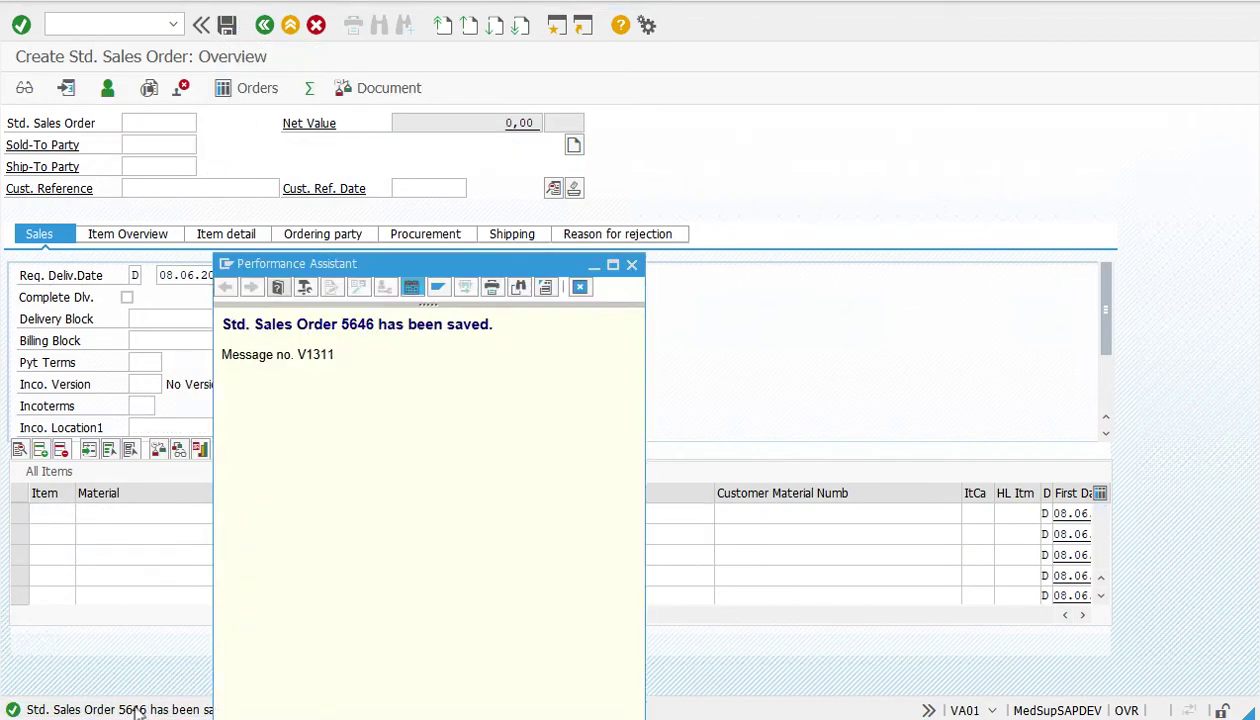
{"action": "double_click", "coordinate": [357, 332]}
{"action": "left_click", "coordinate": [631, 264]}
{"action": "left_click", "coordinate": [556, 25]}
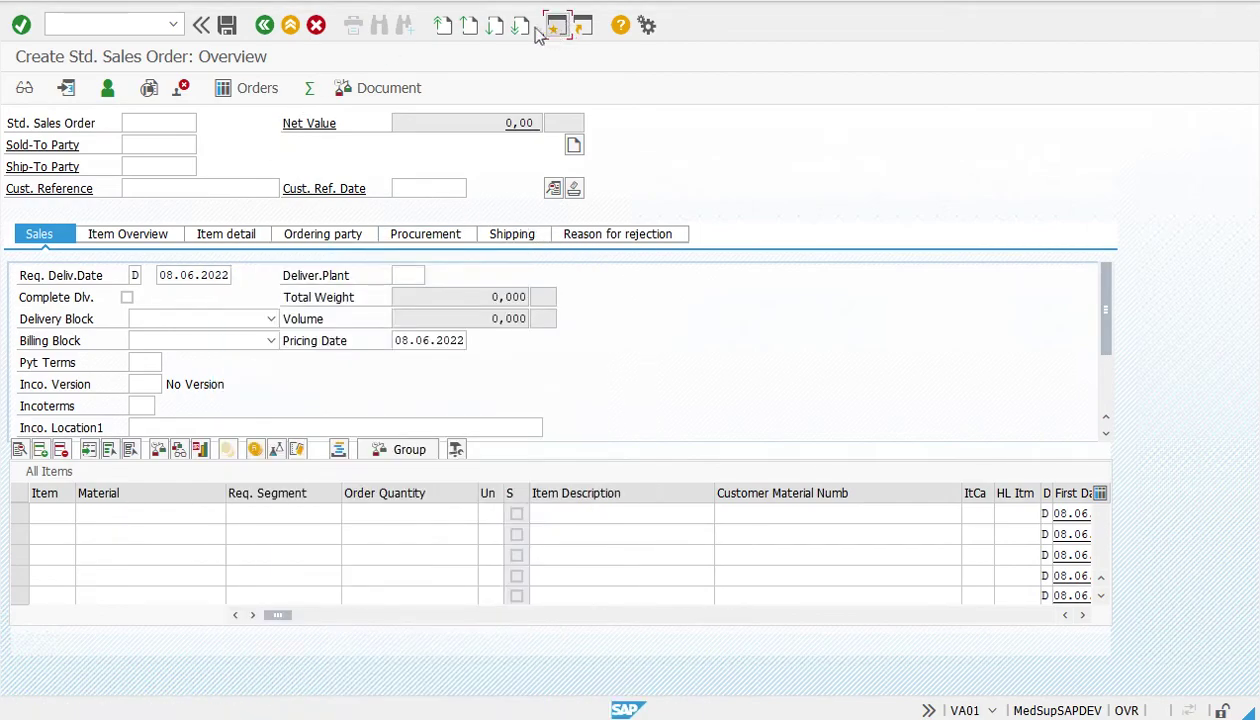
Exit to SAP Easy Access and insert transaction VA05 into the Favorites
{"action": "left_click", "coordinate": [289, 27]}
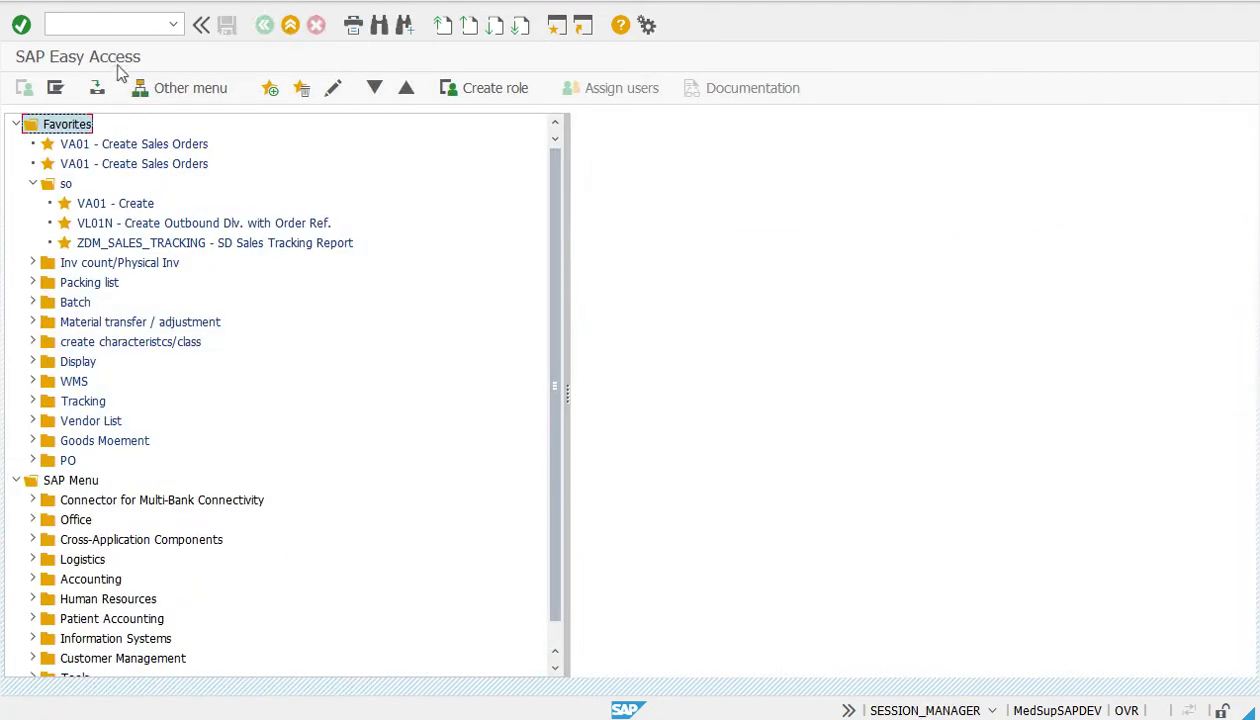
{"action": "left_click", "coordinate": [128, 26]}
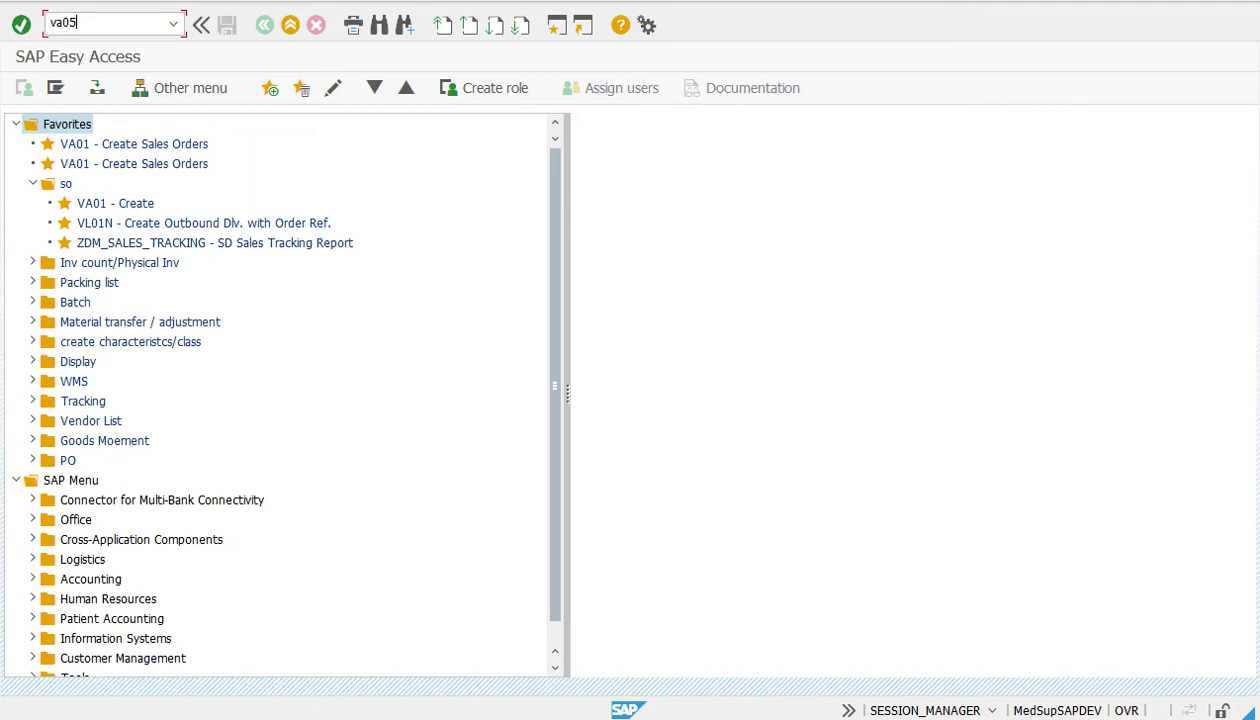
{"action": "right_click", "coordinate": [79, 128]}
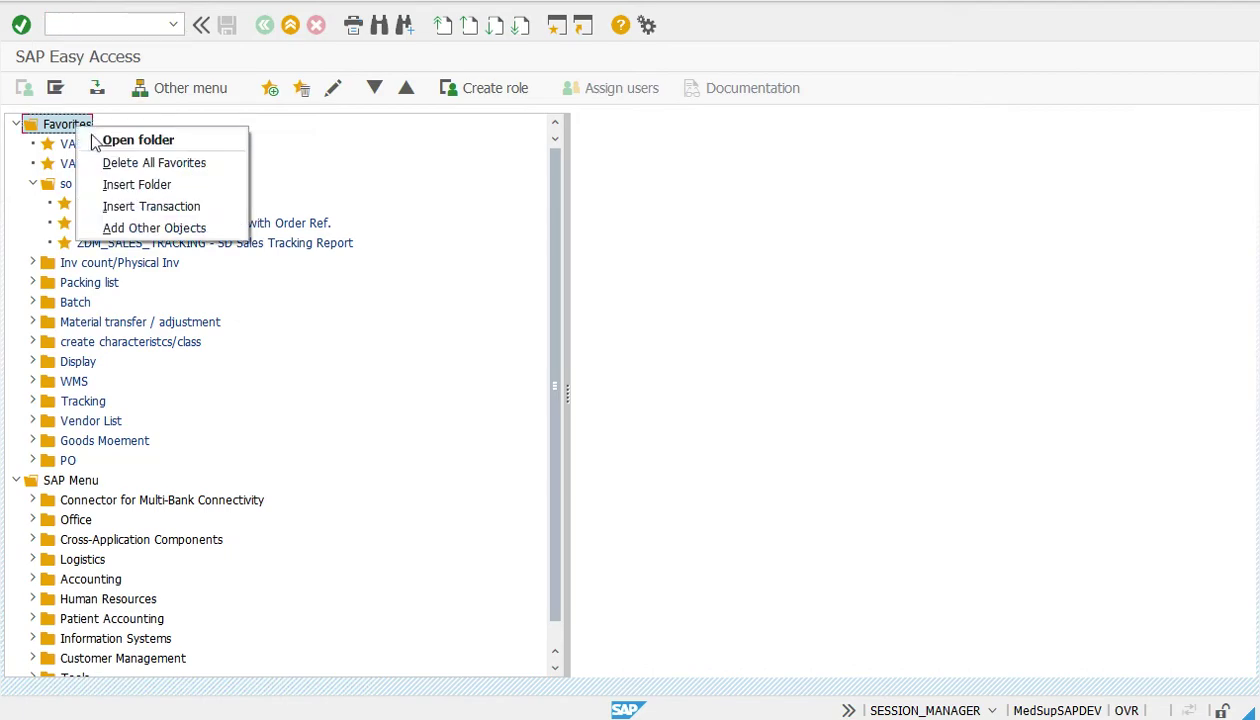
{"action": "left_click", "coordinate": [135, 206]}
{"action": "type", "text": "v"}
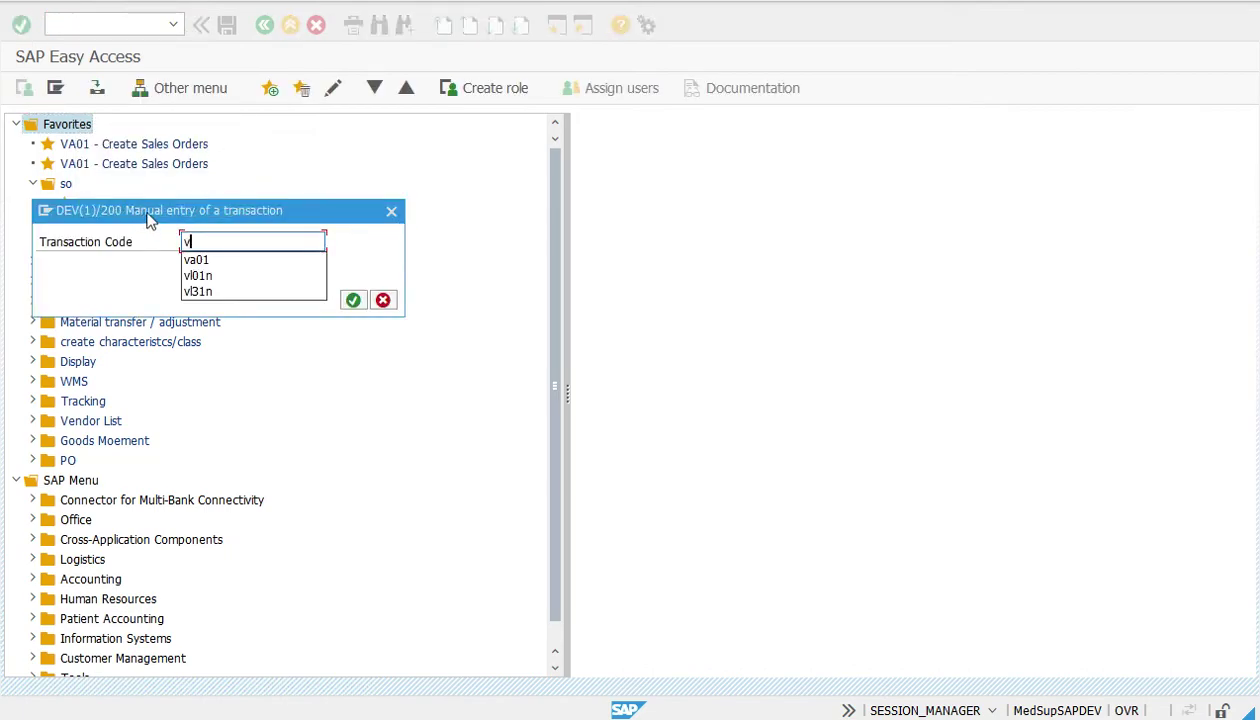
{"action": "type", "text": "a05"}
{"action": "key", "text": "Return"}
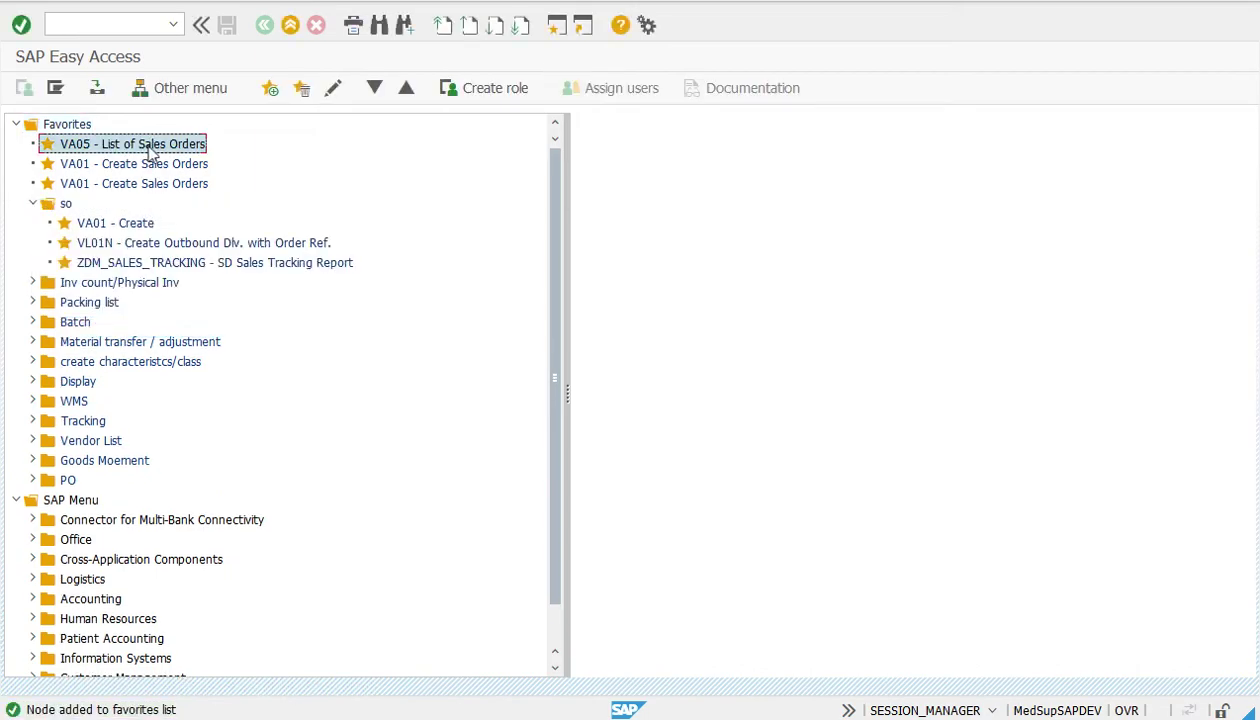
{"action": "left_click", "coordinate": [103, 23]}
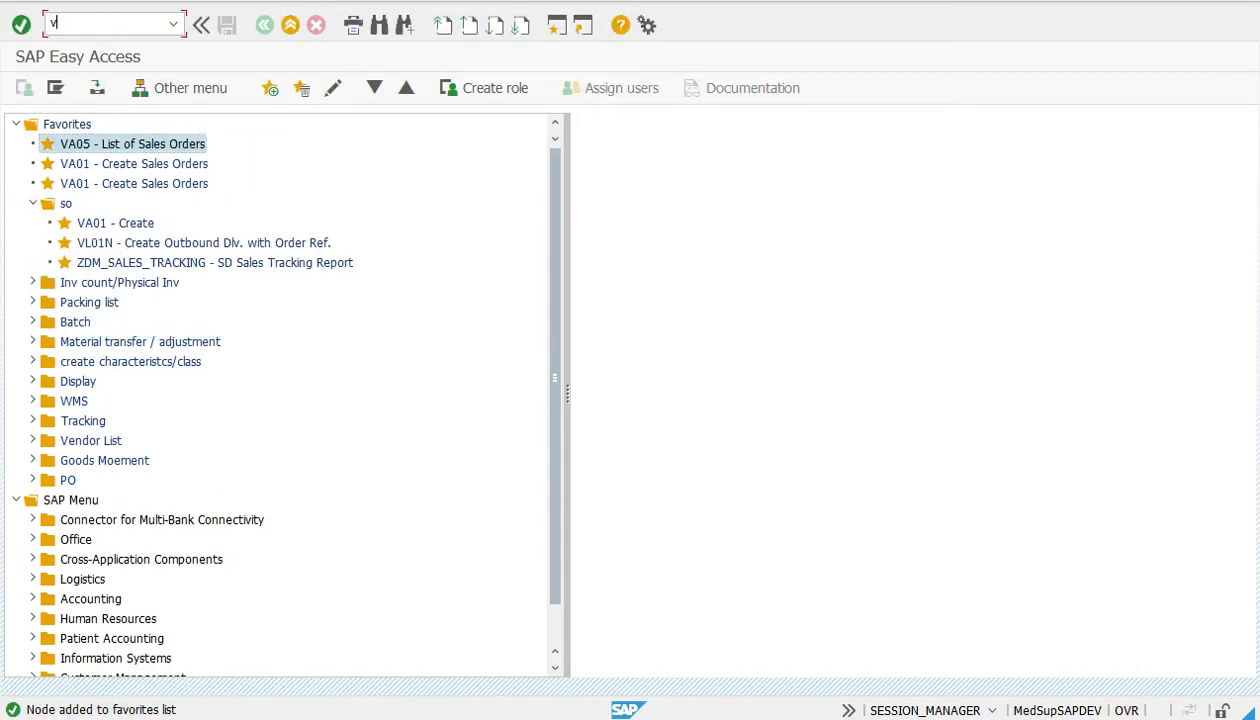
In the VA05 selection, clear sold-to party 300040, enter document 5646 and execute
{"action": "key", "text": "Return"}
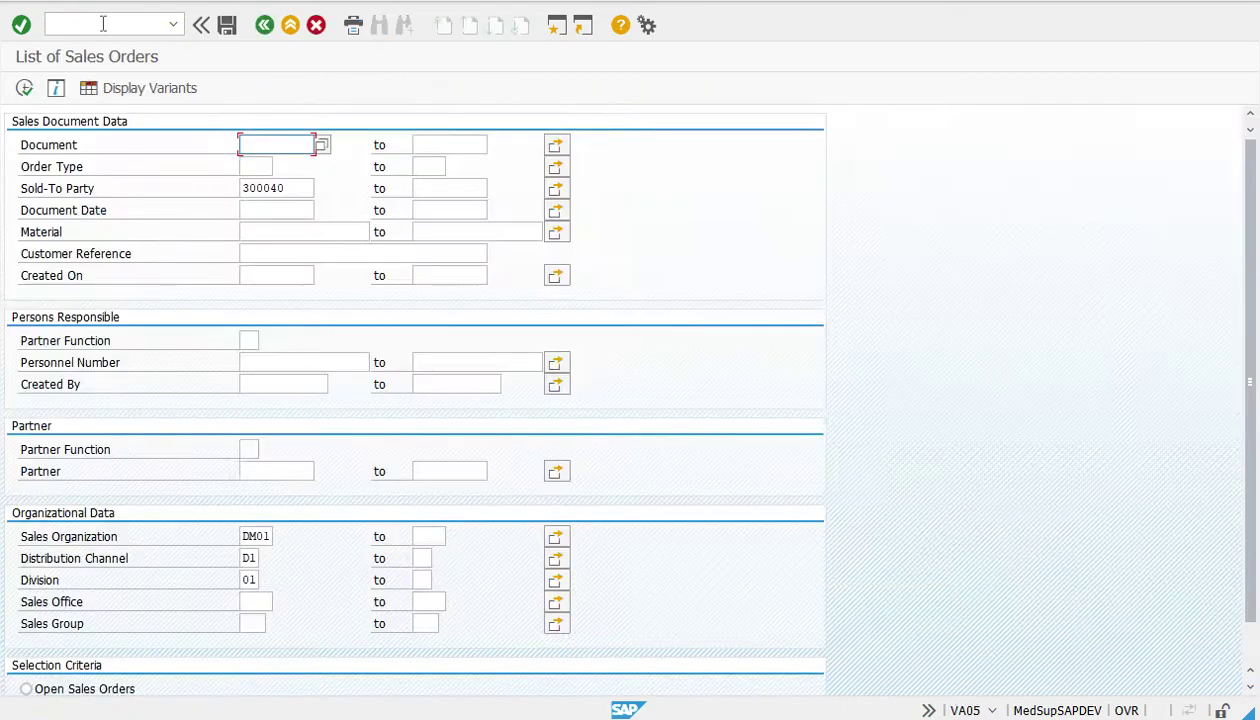
{"action": "left_click_drag", "start_coordinate": [298, 190], "coordinate": [121, 186]}
{"action": "key", "text": "Delete"}
{"action": "left_click", "coordinate": [282, 143]}
{"action": "type", "text": "5646"}
{"action": "left_click", "coordinate": [23, 95]}
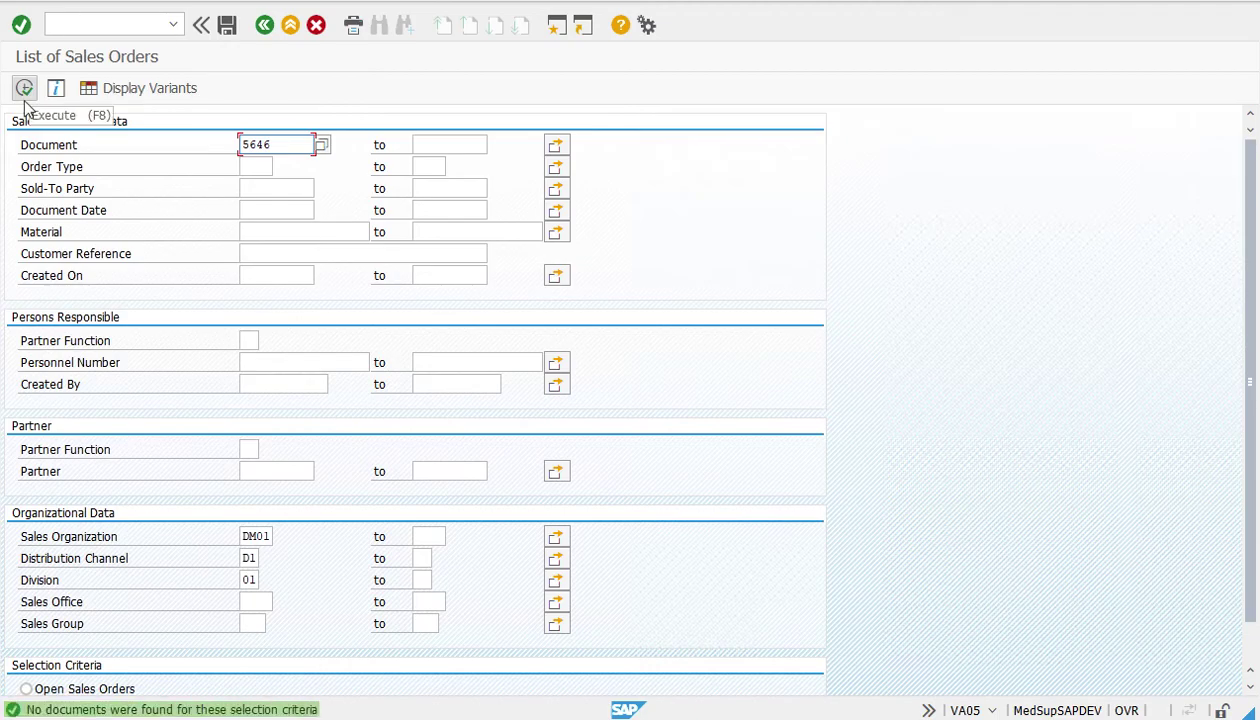
Clear the division, distribution channel and sales organization DM01 filters, then rerun the search
{"action": "left_click", "coordinate": [297, 145]}
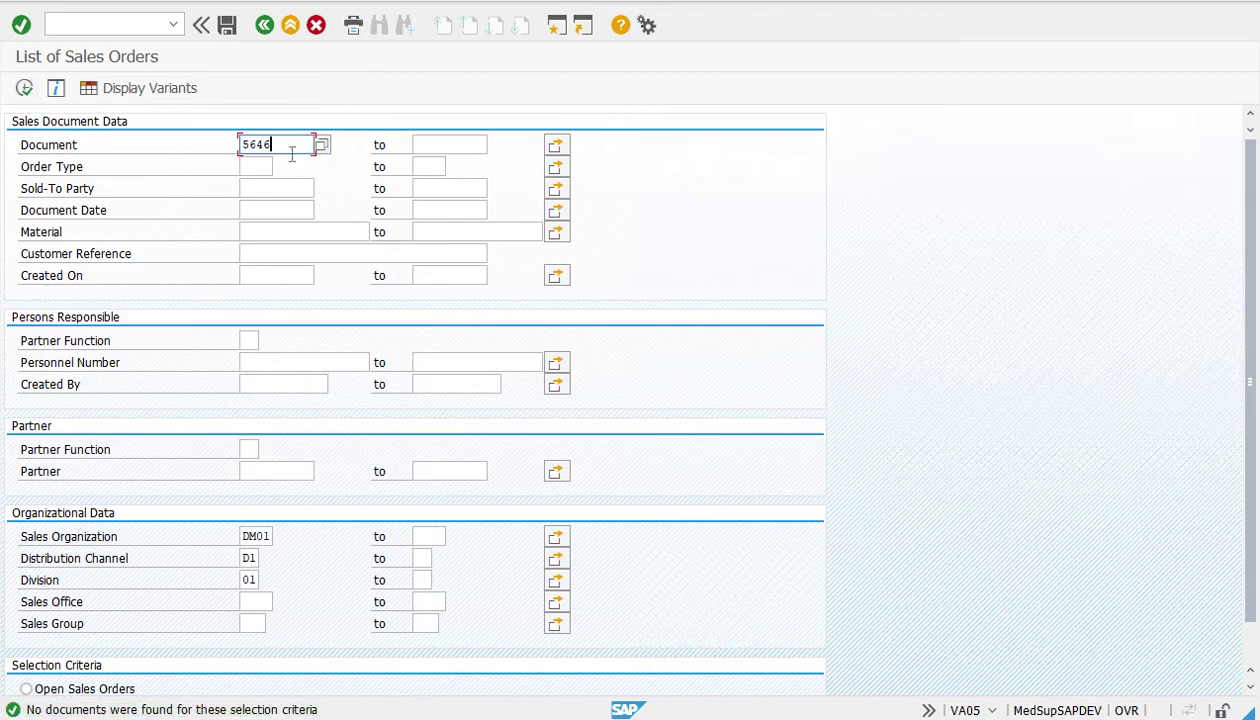
{"action": "double_click", "coordinate": [259, 580]}
{"action": "key", "text": "Delete"}
{"action": "double_click", "coordinate": [248, 558]}
{"action": "key", "text": "Delete"}
{"action": "left_click", "coordinate": [245, 537]}
{"action": "key", "text": "Delete"}
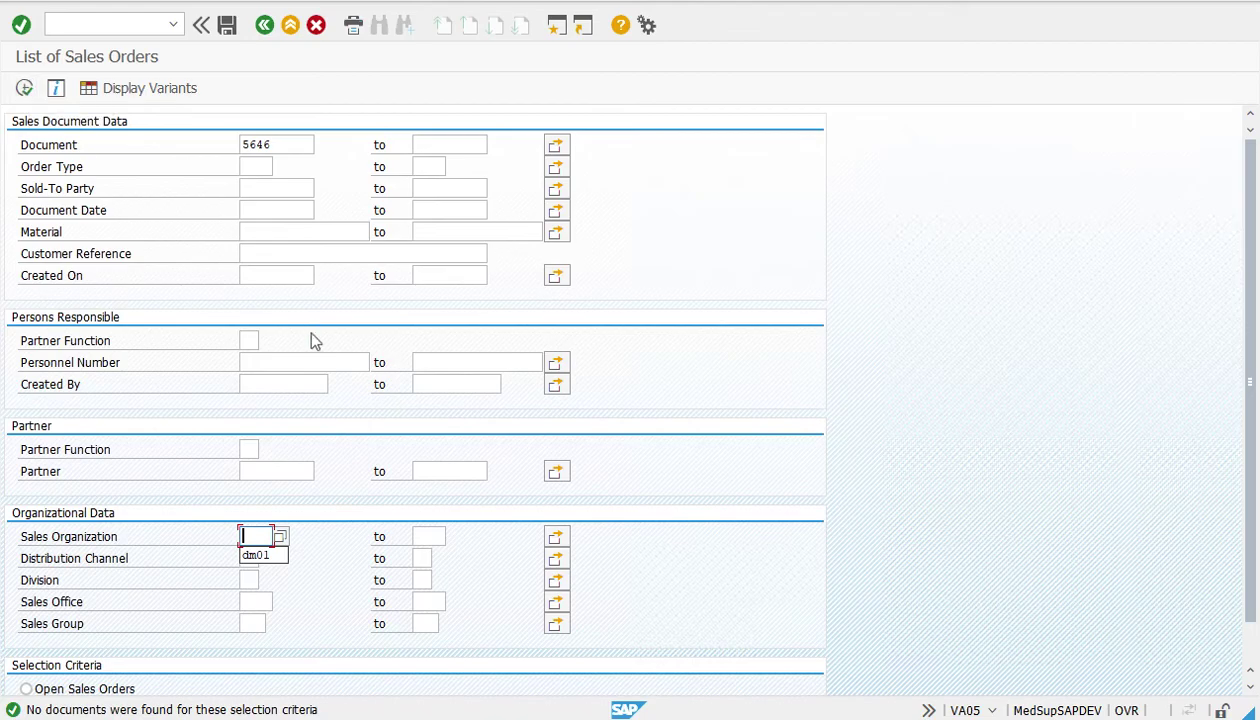
{"action": "left_click", "coordinate": [24, 88]}
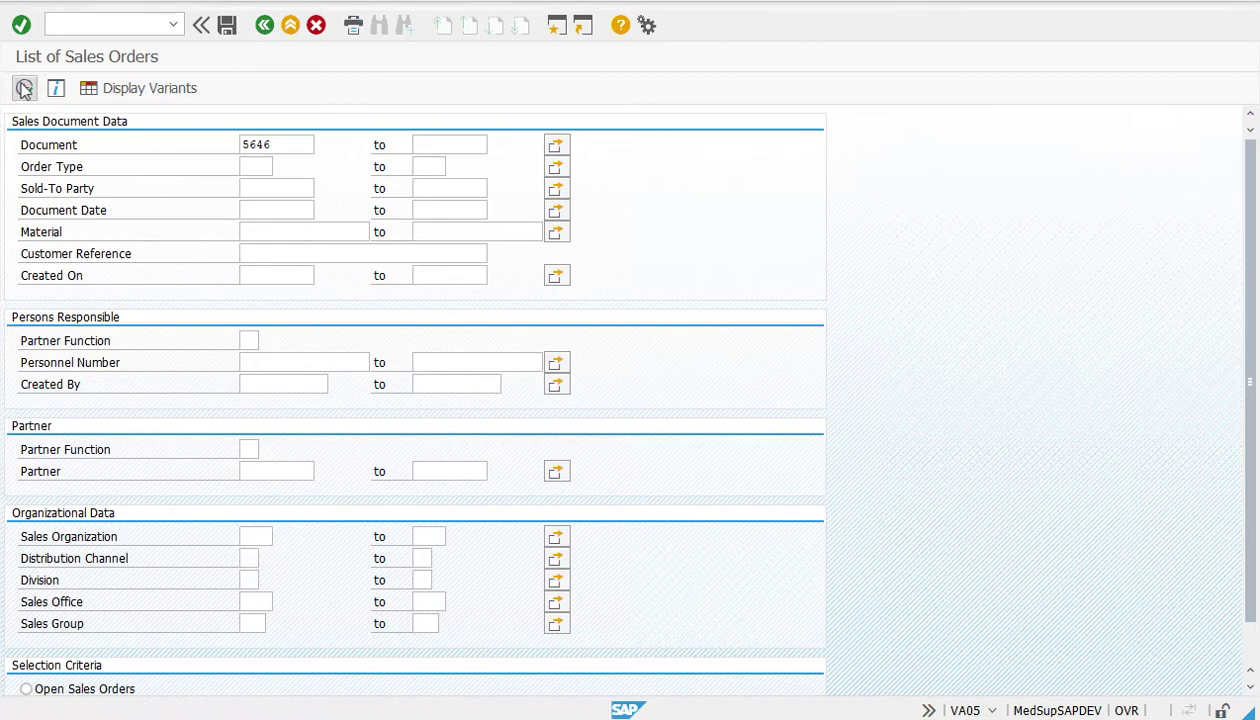
{"action": "left_click_drag", "start_coordinate": [522, 672], "coordinate": [818, 655]}
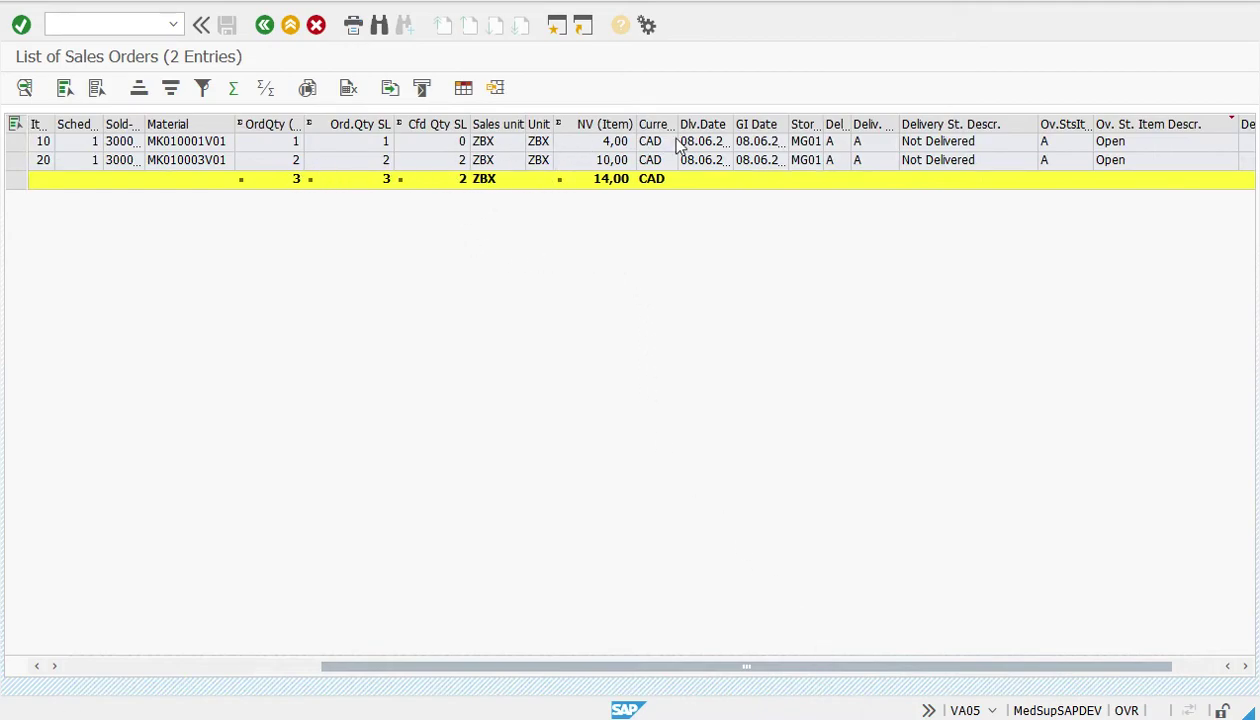
{"action": "left_click_drag", "start_coordinate": [658, 667], "coordinate": [714, 669]}
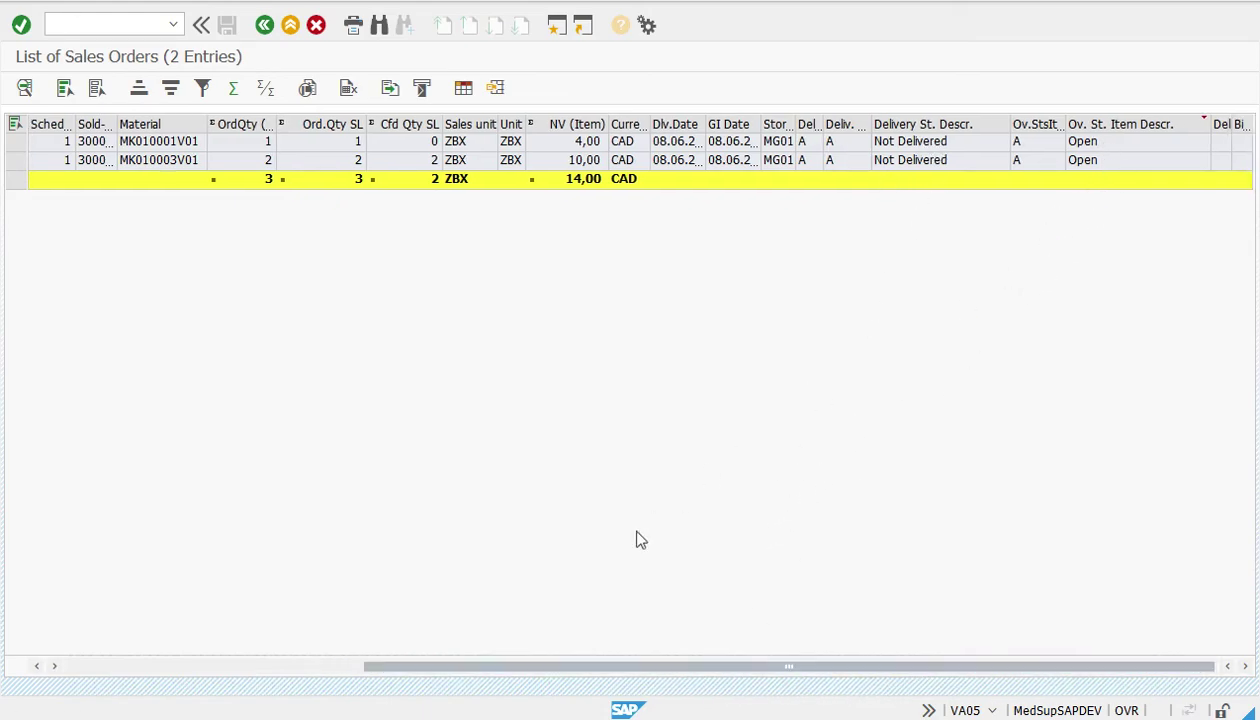
{"action": "left_click_drag", "start_coordinate": [447, 667], "coordinate": [275, 667]}
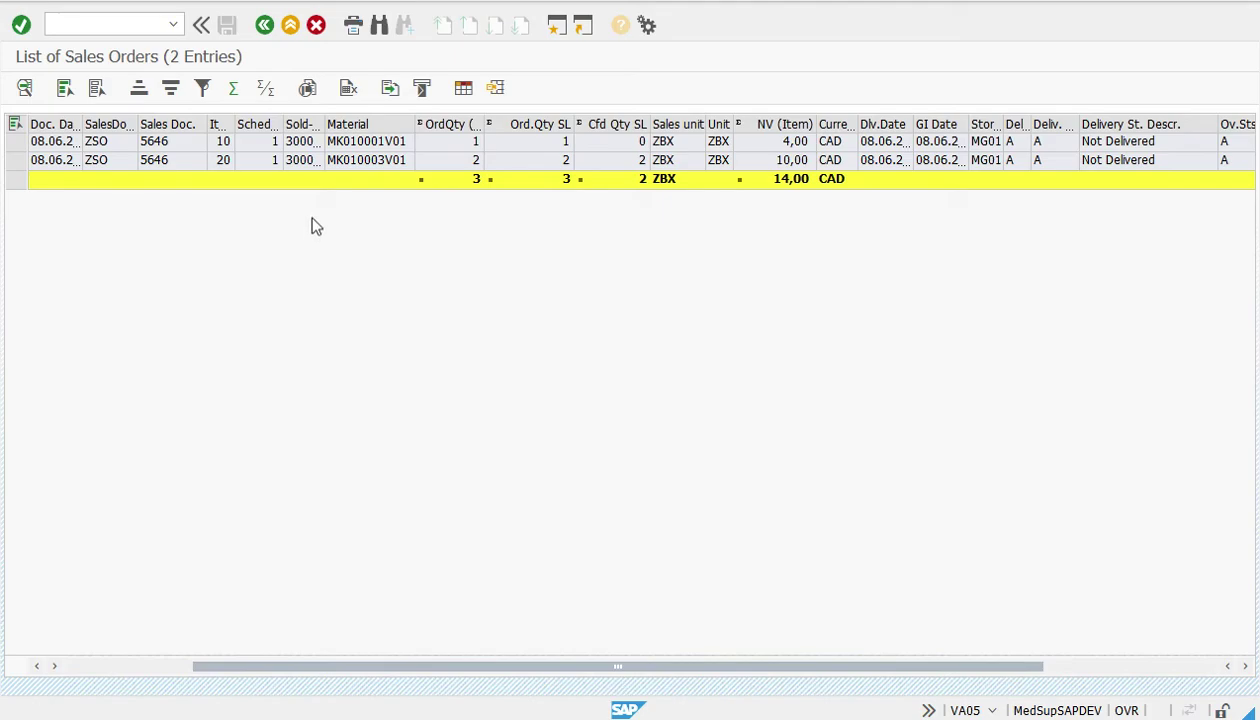
{"action": "double_click", "coordinate": [178, 145]}
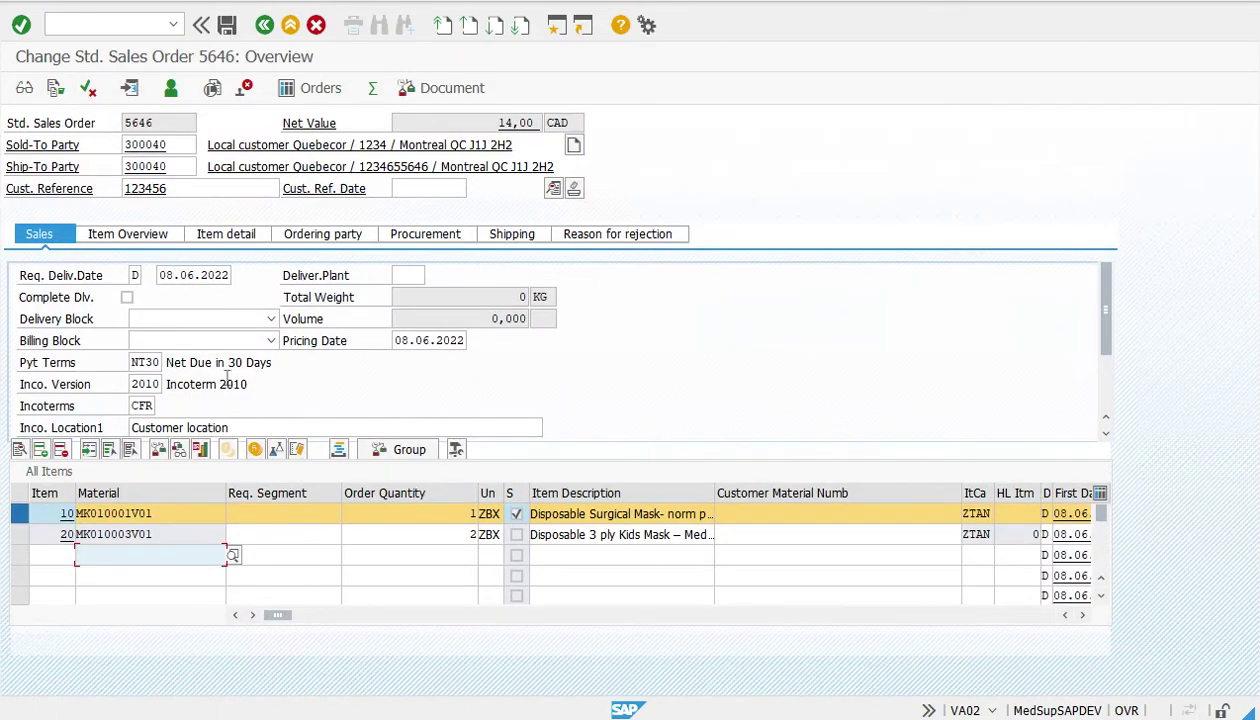
{"action": "left_click", "coordinate": [271, 24]}
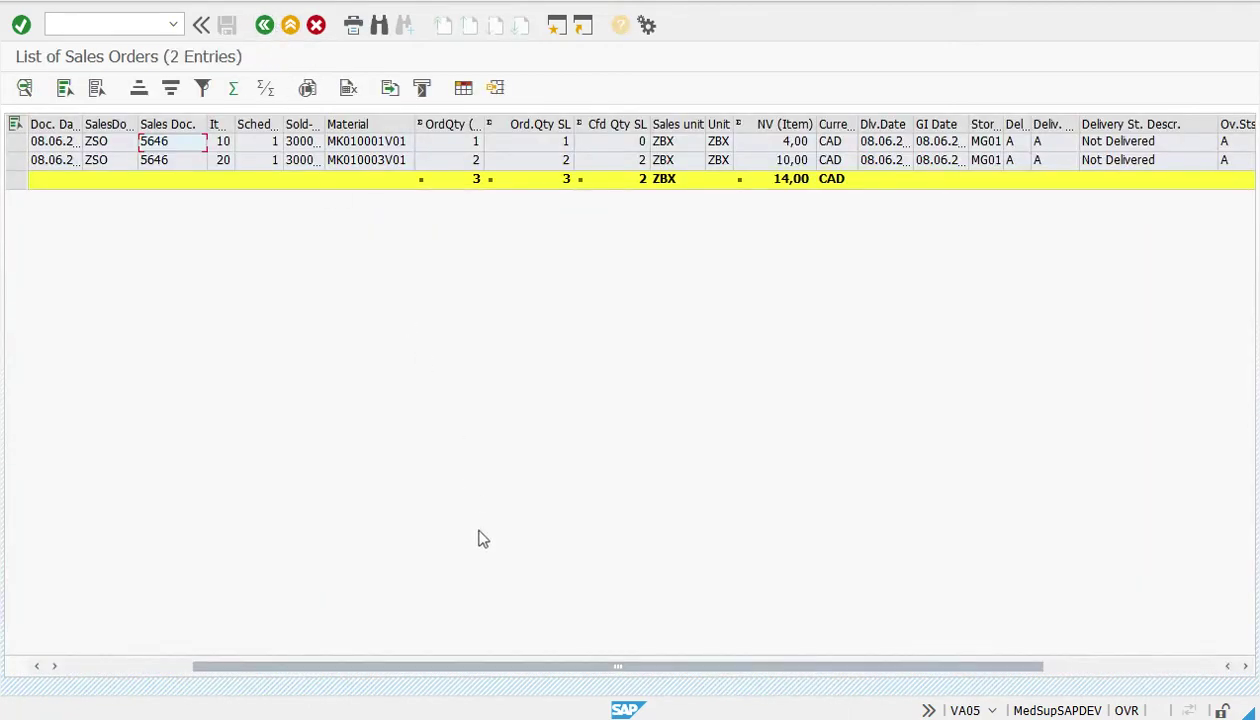